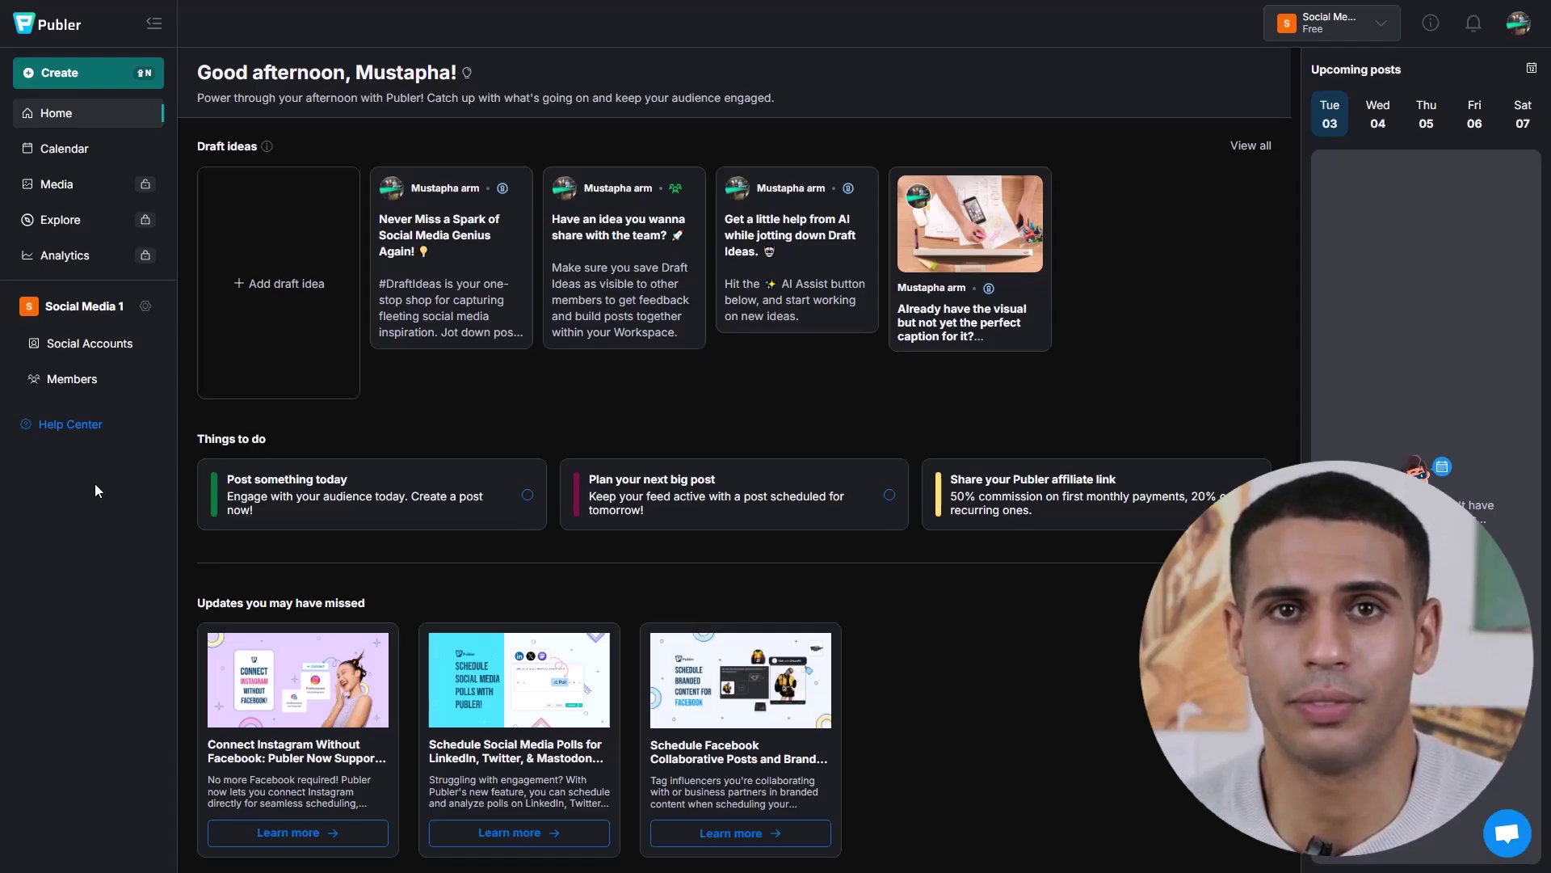
- Browse the weekly Calendar and the Media library, ending on the locked Explore news feed
{"action": "left_click", "coordinate": [81, 148]}
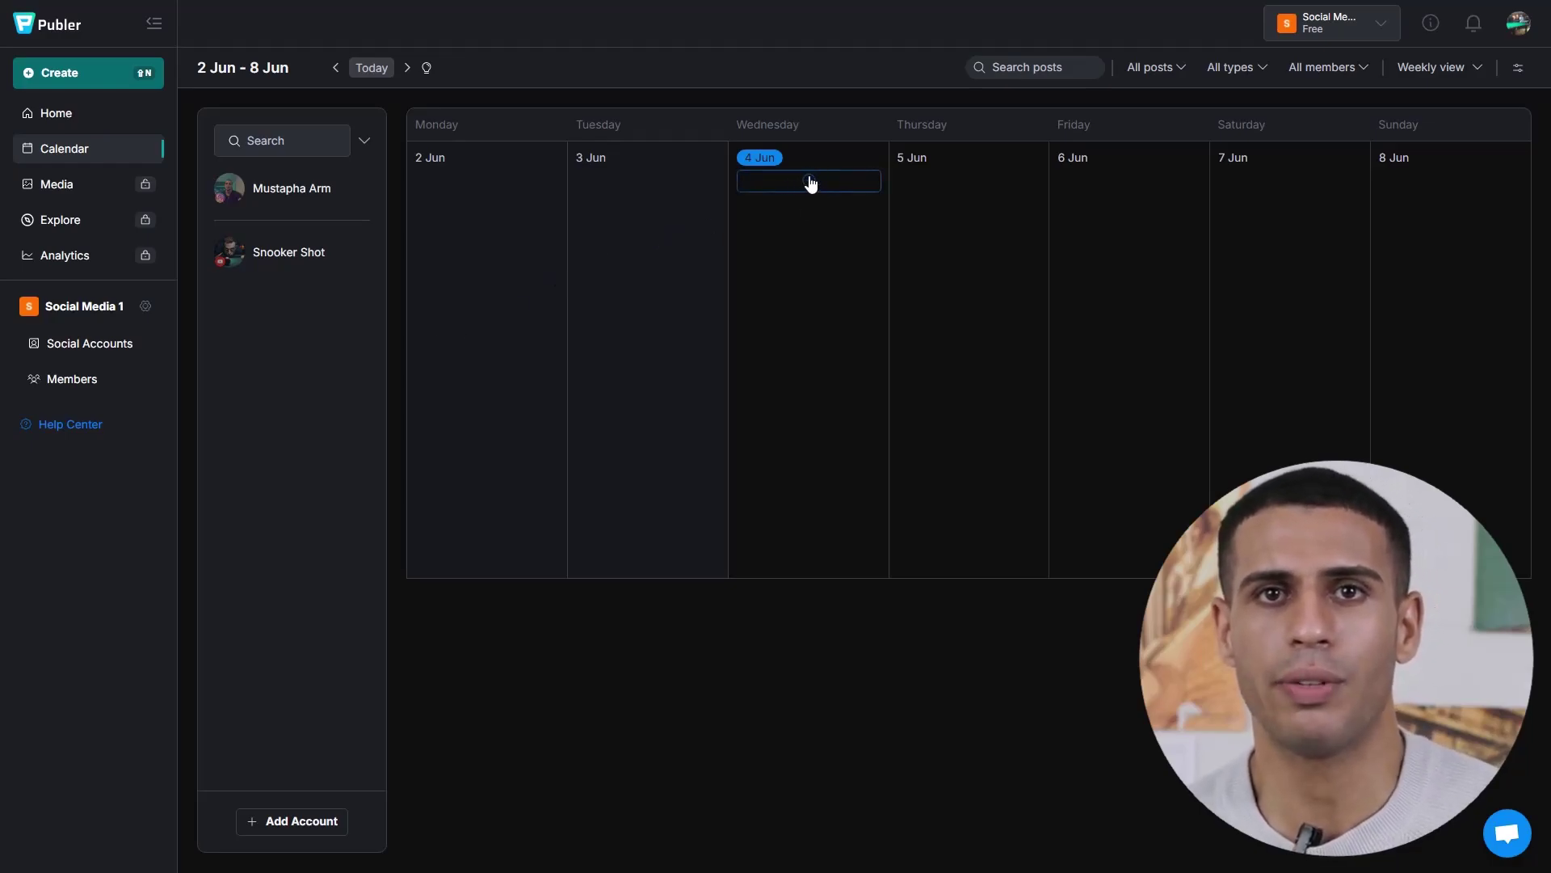
{"action": "left_click", "coordinate": [112, 188]}
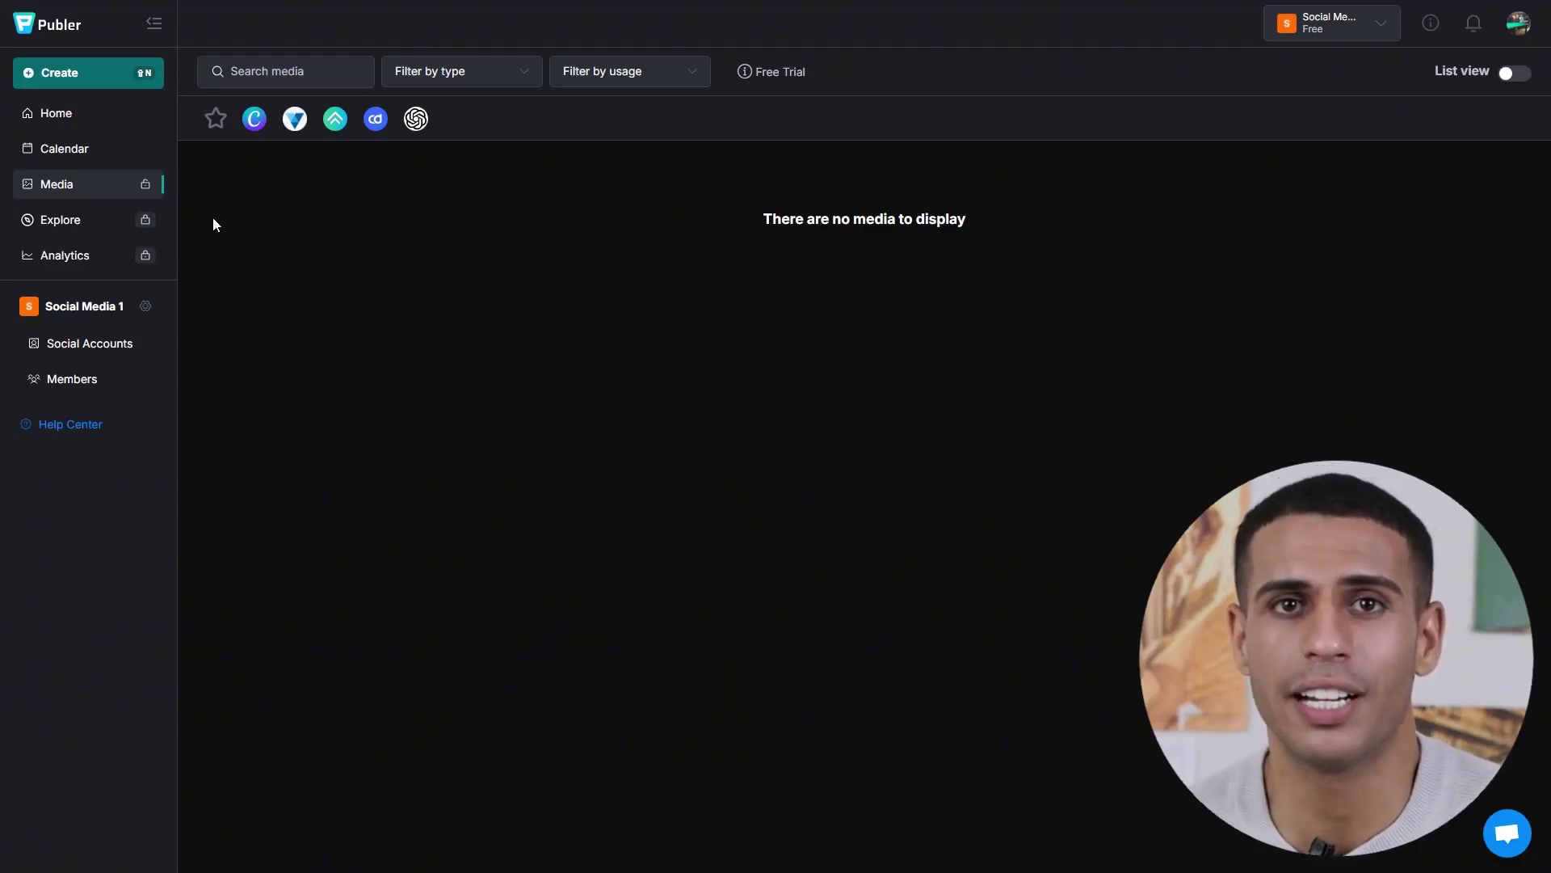
{"action": "left_click", "coordinate": [94, 227]}
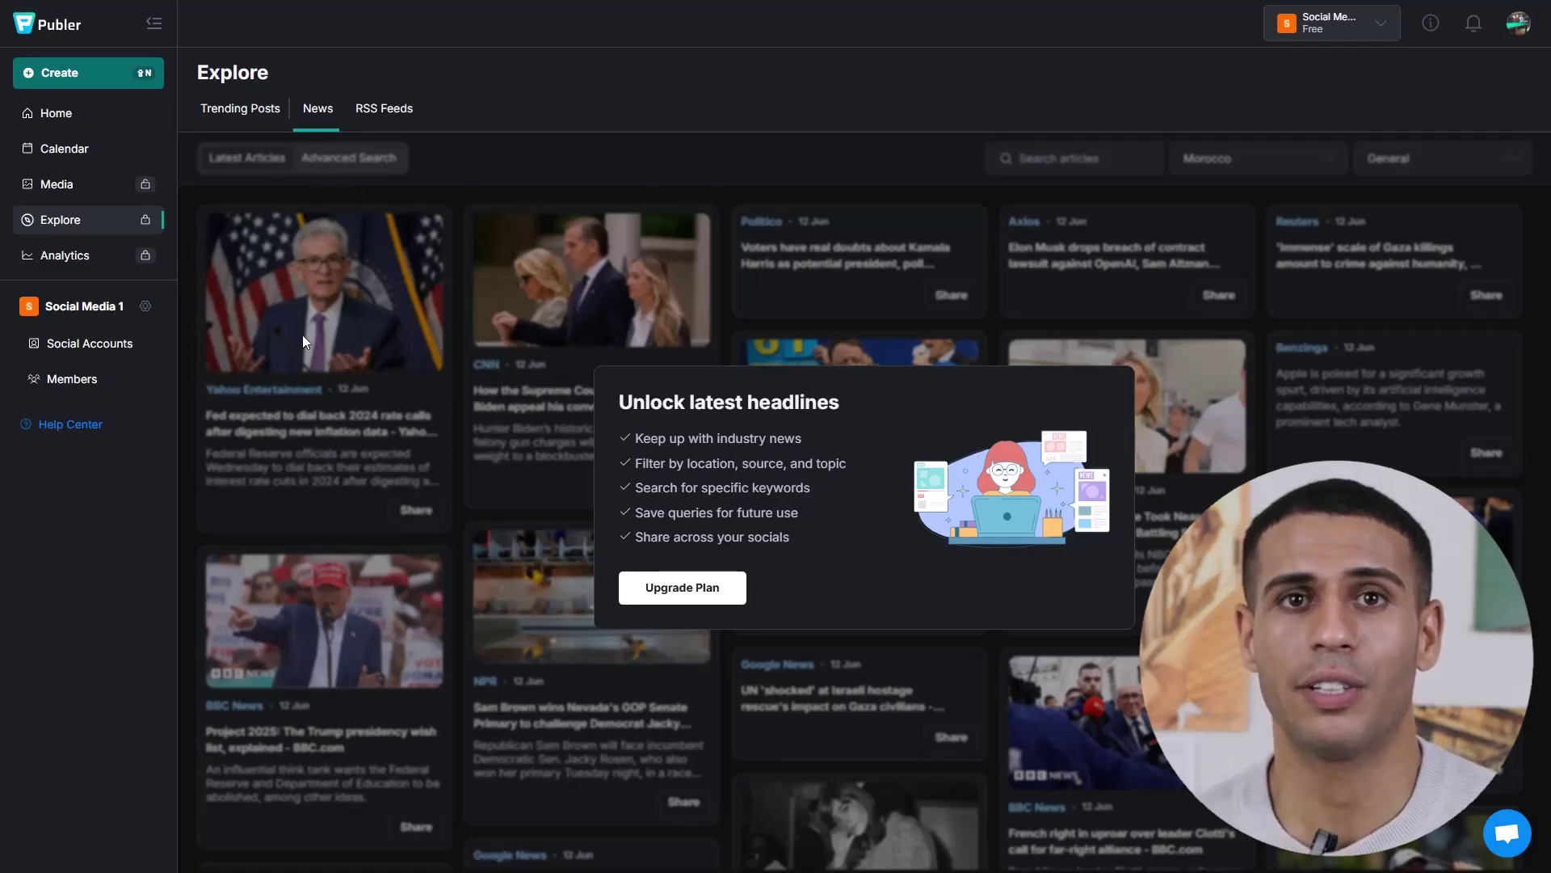
- View the Analytics overview, then the workspace Members list
{"action": "left_click", "coordinate": [71, 256]}
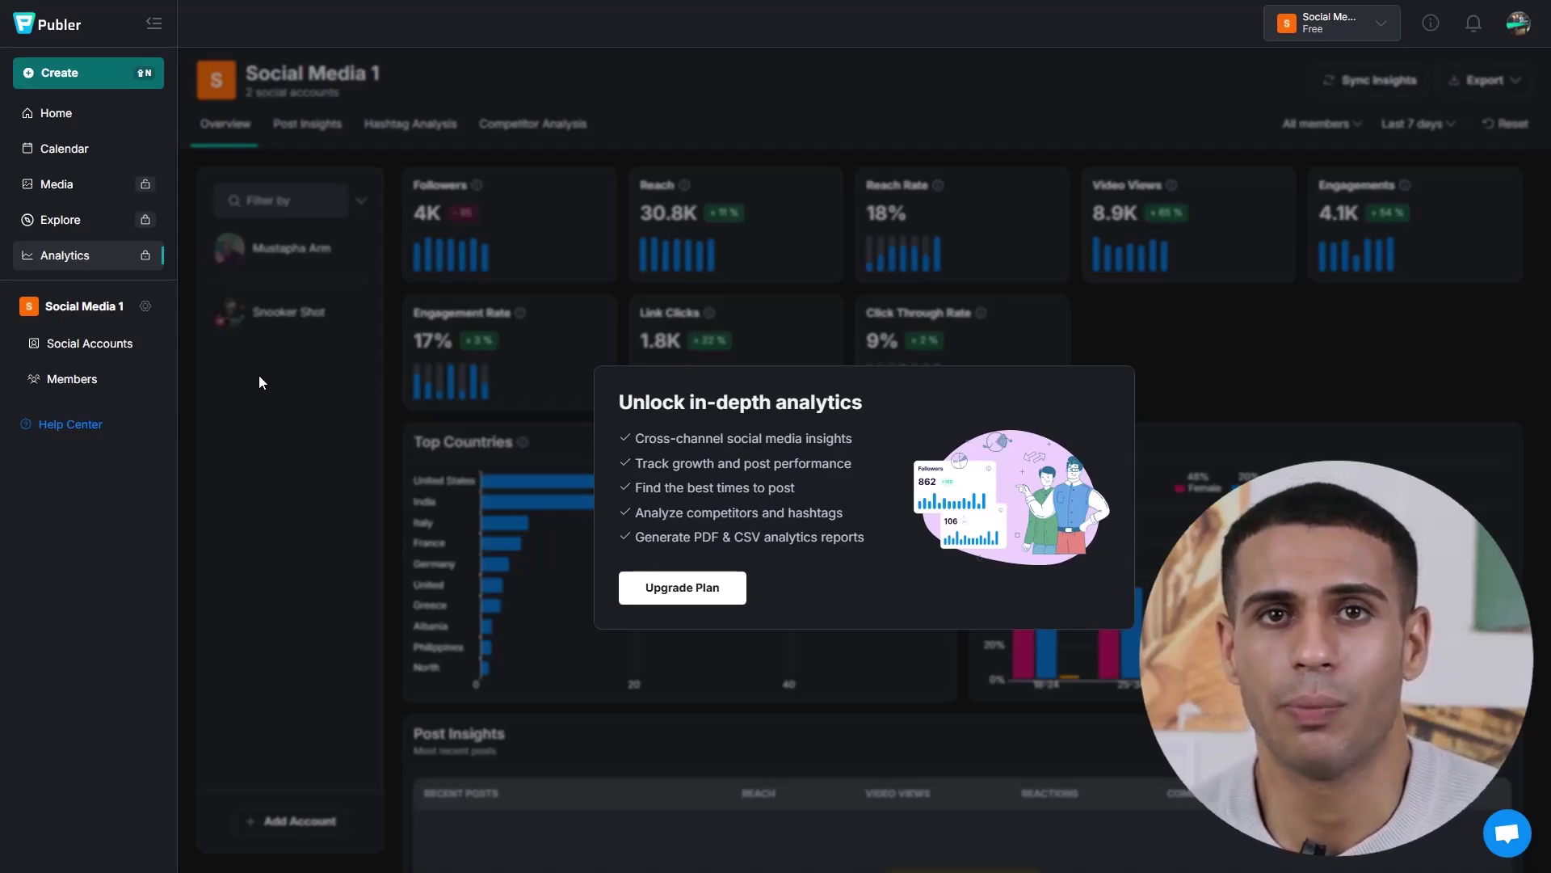
{"action": "left_click", "coordinate": [72, 380]}
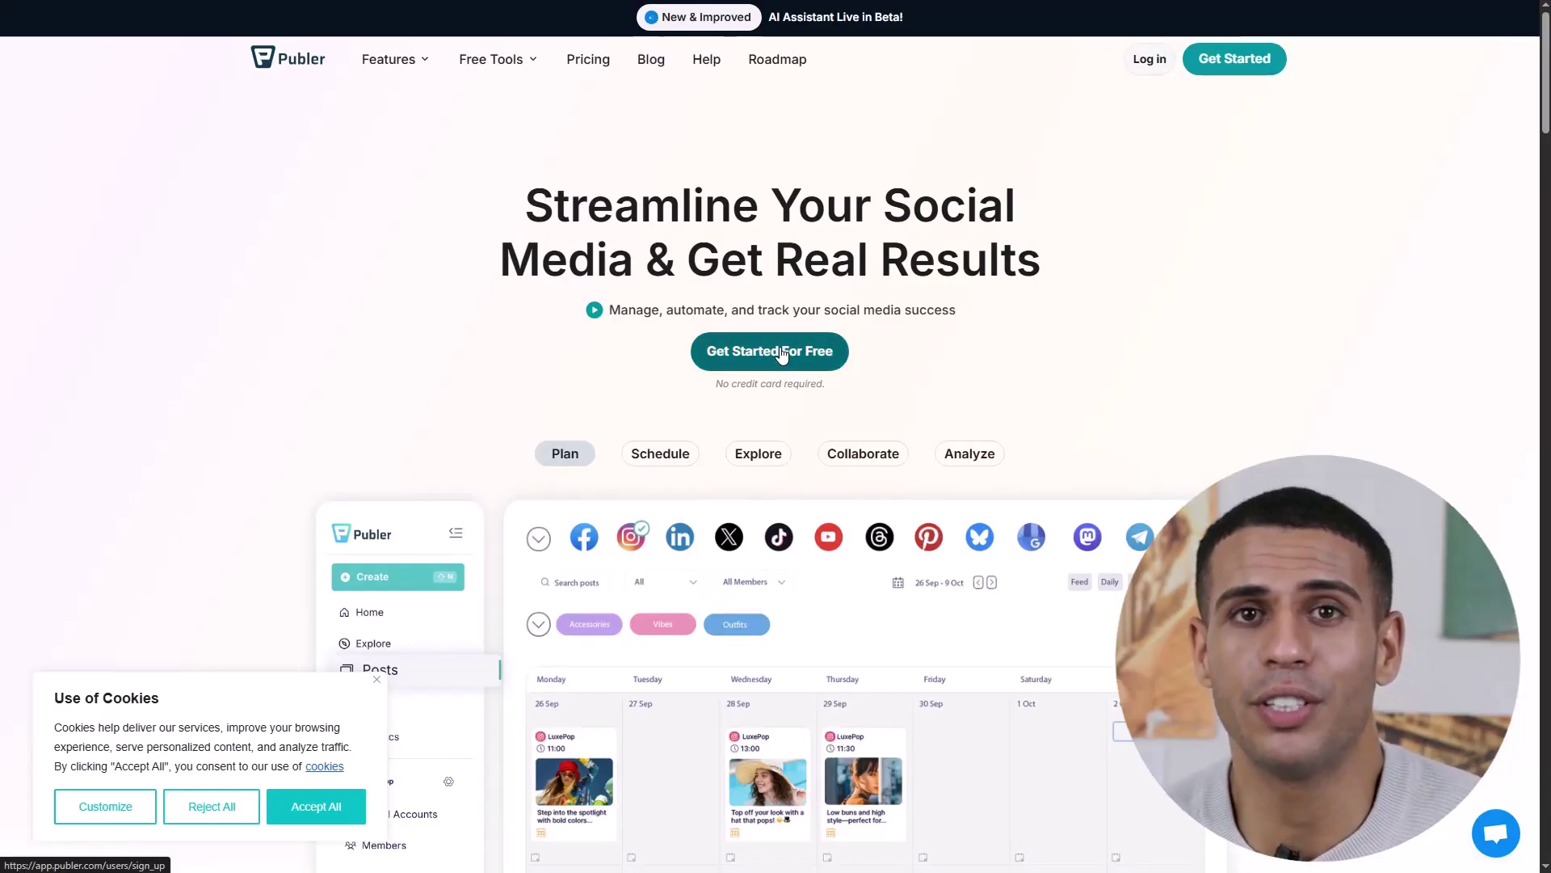
- Sign up for a free Publer account, entering your full name and a password
{"action": "left_click", "coordinate": [779, 346]}
{"action": "left_click", "coordinate": [429, 450]}
{"action": "left_click", "coordinate": [752, 350]}
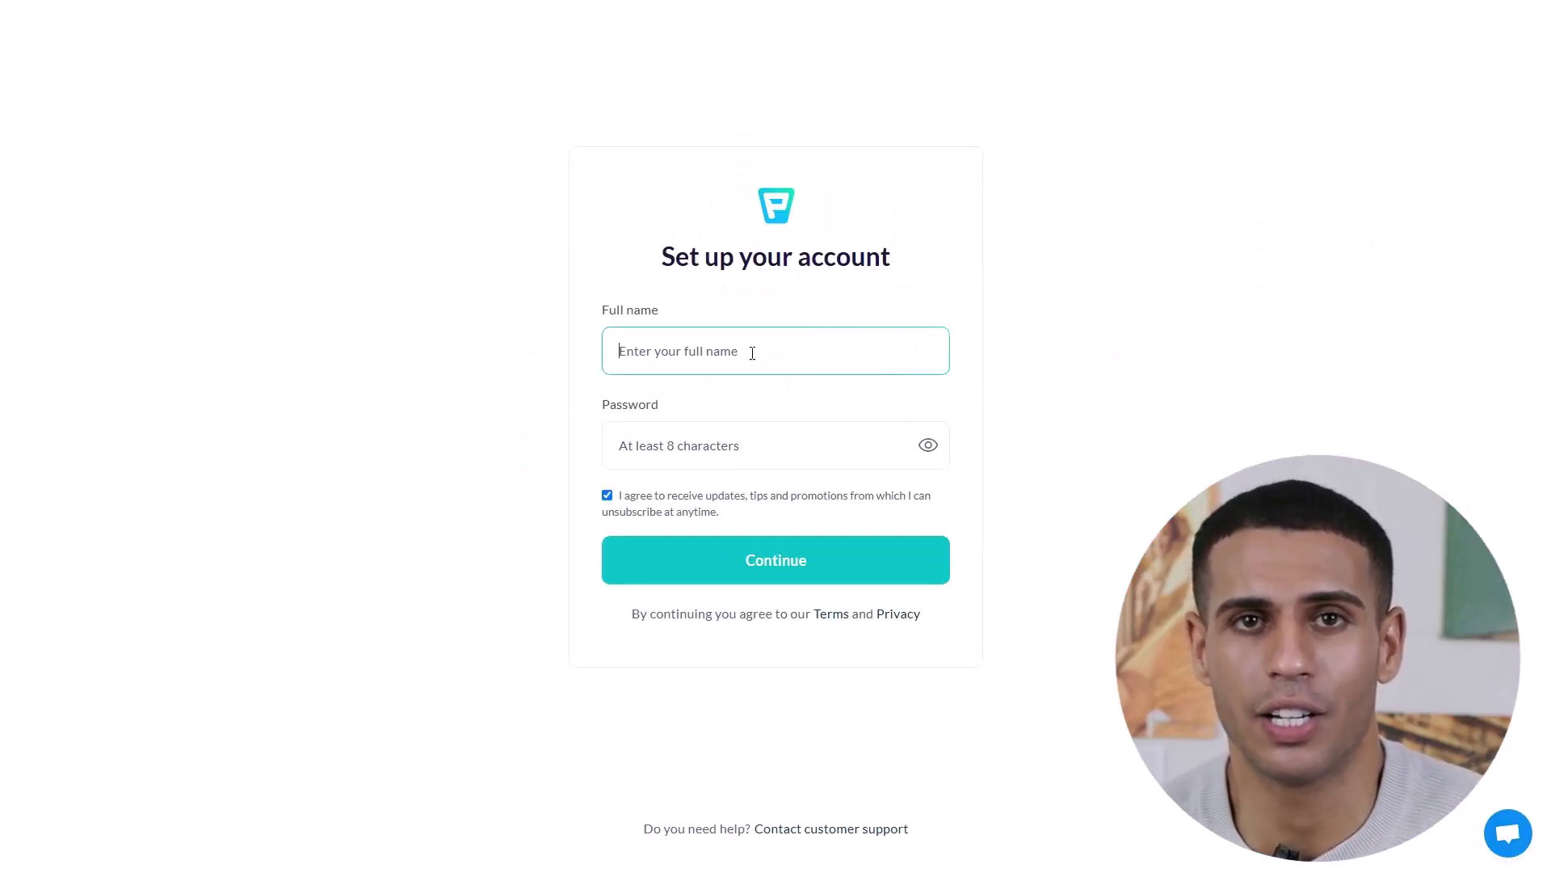
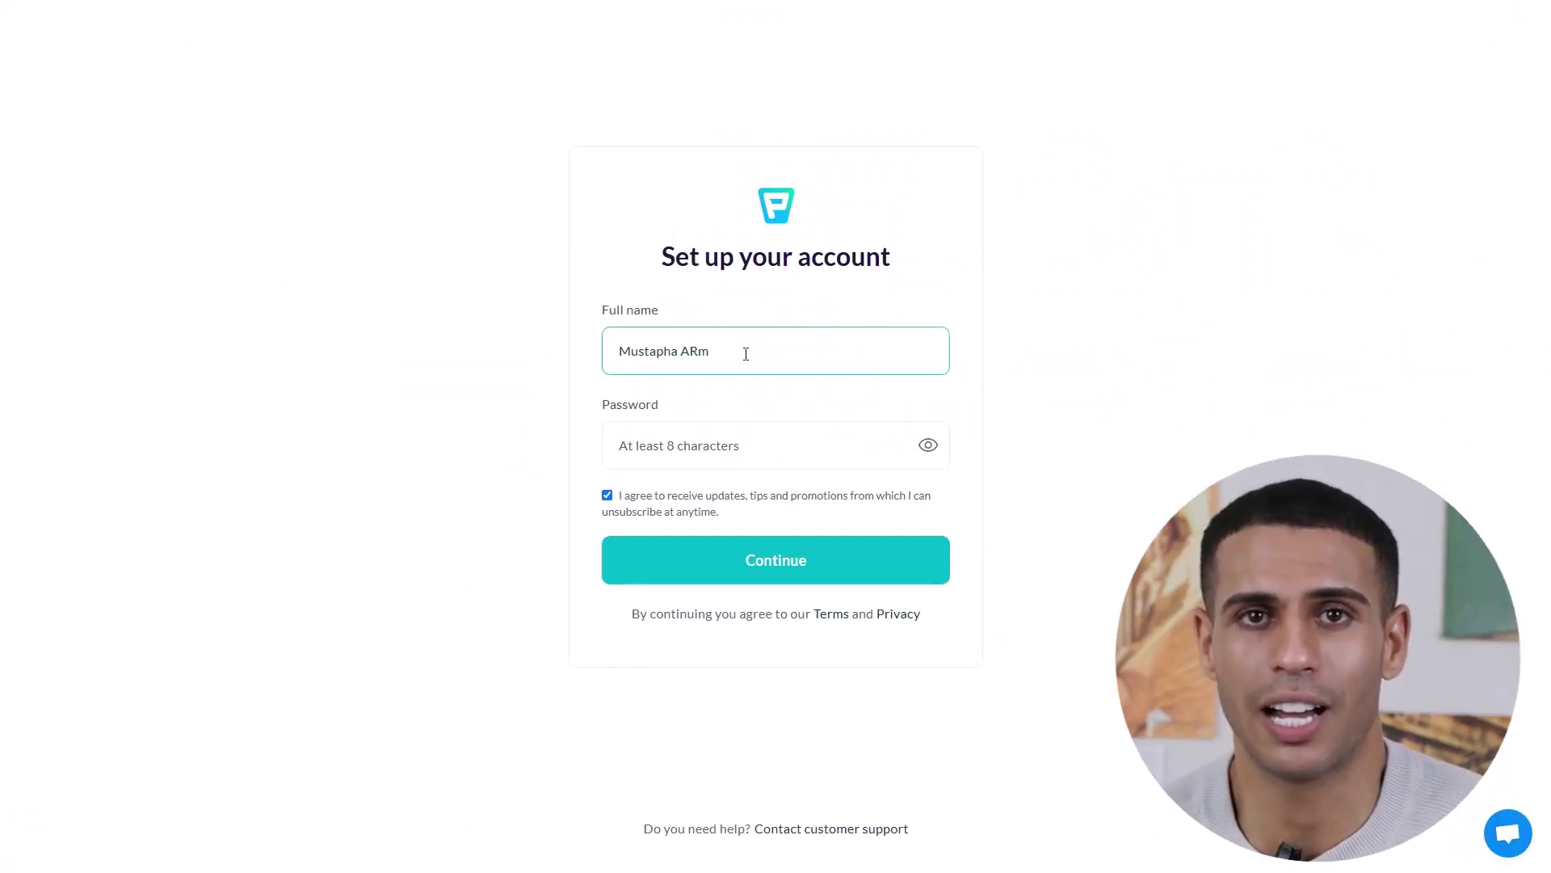
{"action": "left_click", "coordinate": [775, 444]}
{"action": "type", "text": "••••••••••••"}
{"action": "key", "text": "Return"}
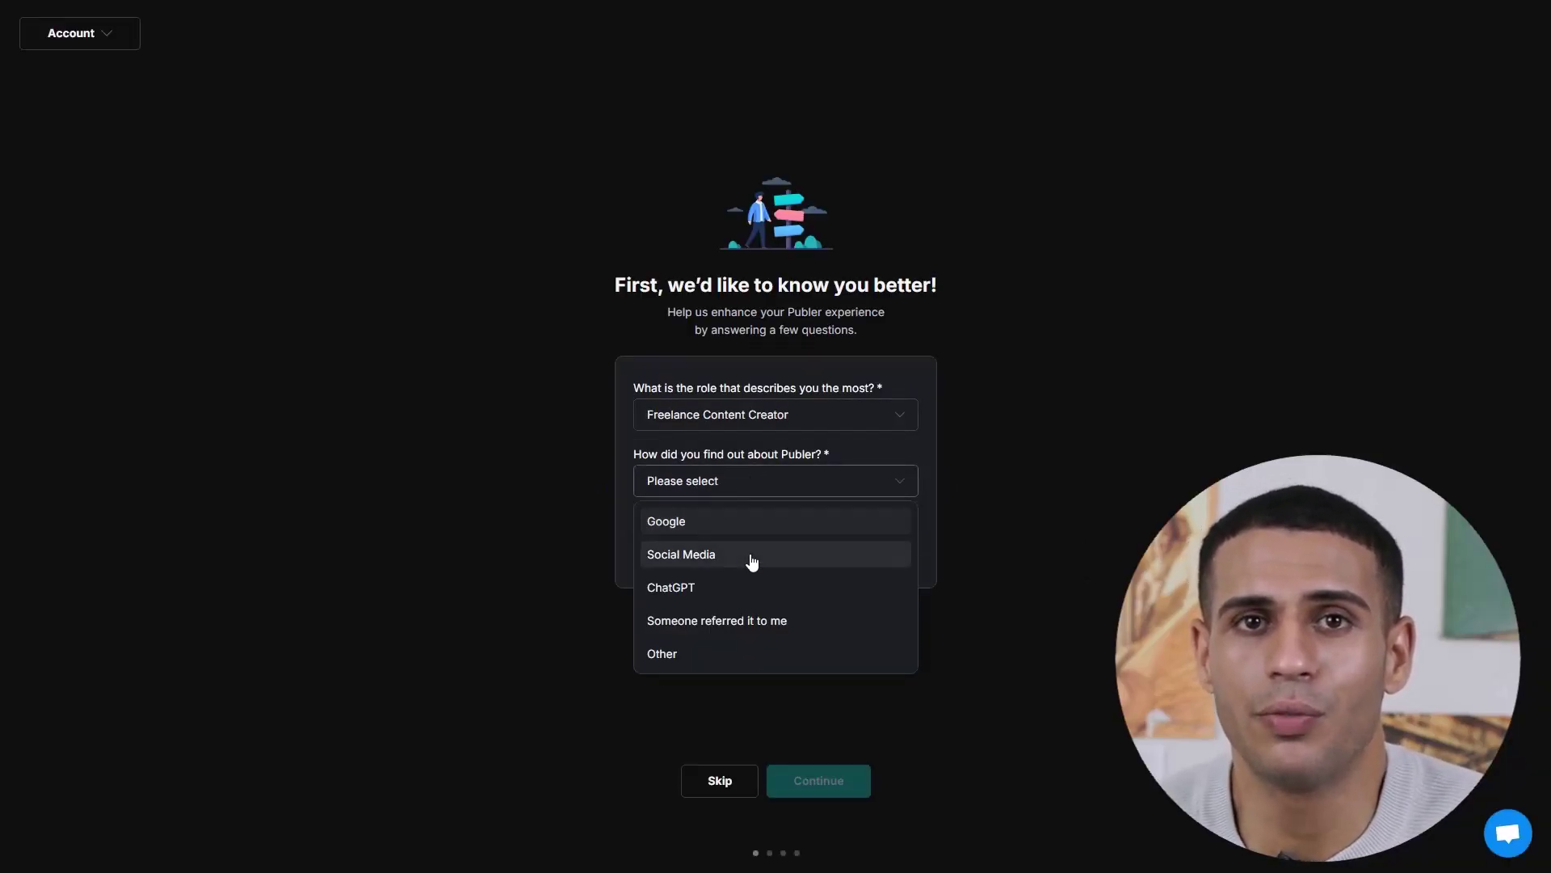
- Answer the onboarding questions, create a workspace named 'Test', and view its Social Accounts page
{"action": "left_click", "coordinate": [748, 555]}
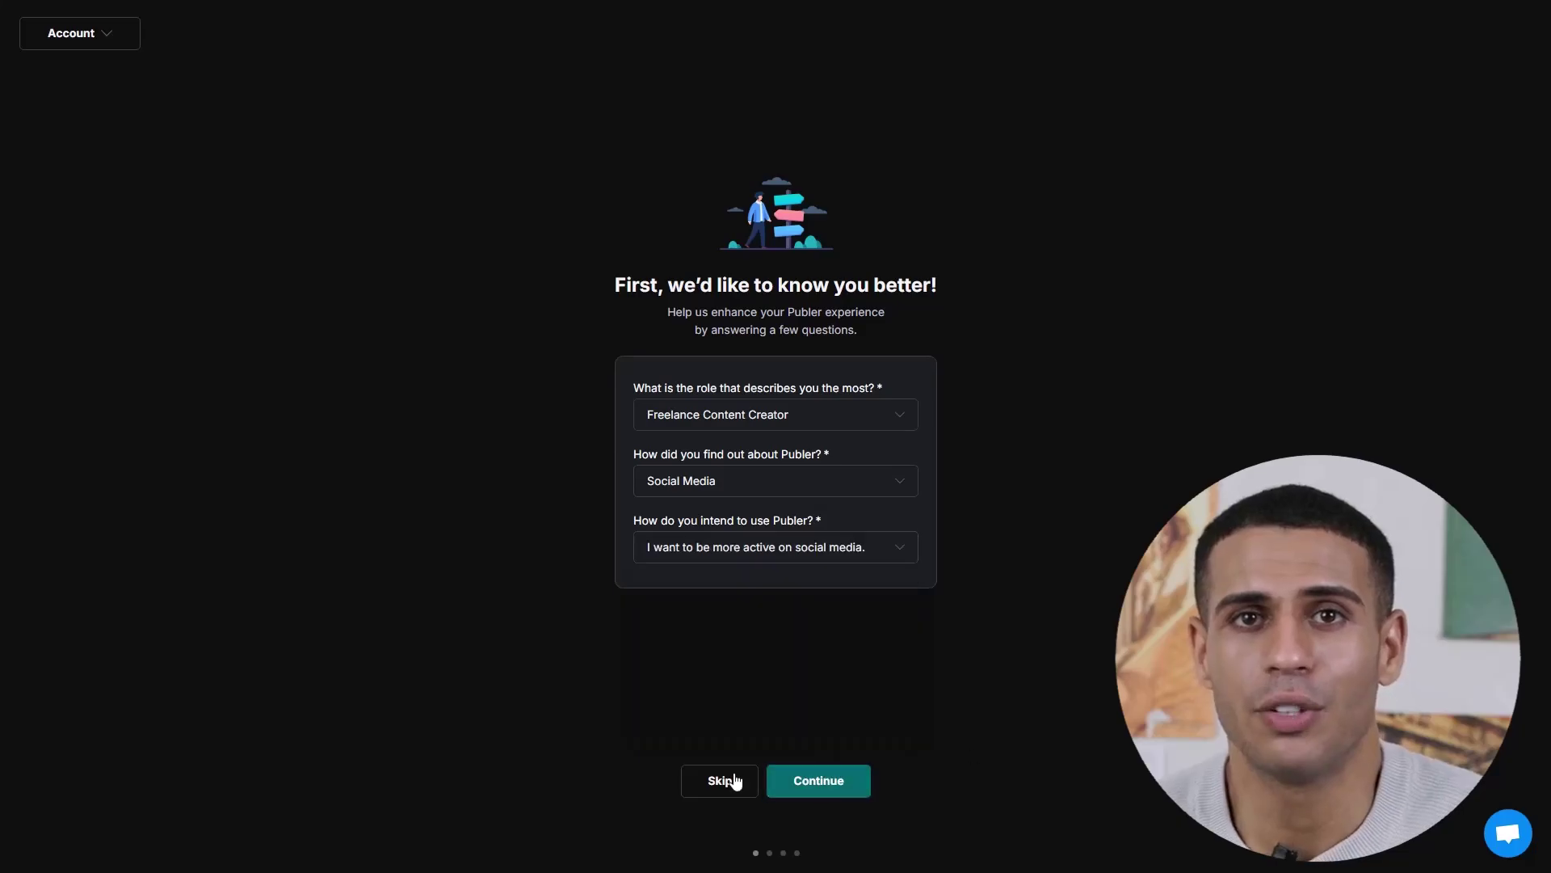
{"action": "left_click", "coordinate": [735, 782]}
{"action": "left_click", "coordinate": [683, 447]}
{"action": "type", "text": "Test"}
{"action": "left_click", "coordinate": [703, 514]}
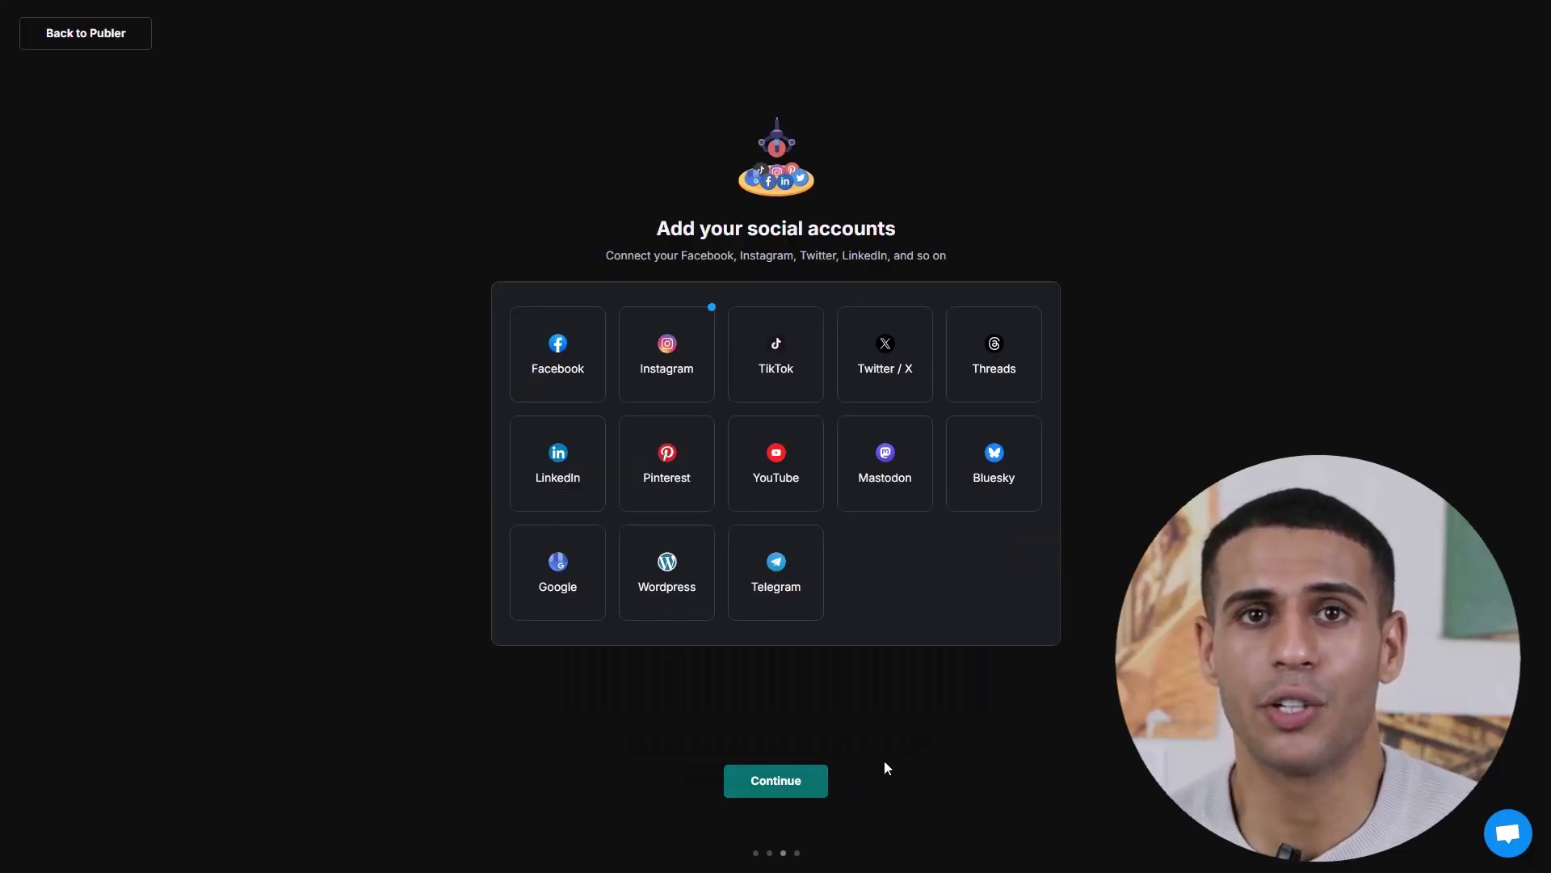
{"action": "left_click", "coordinate": [824, 780]}
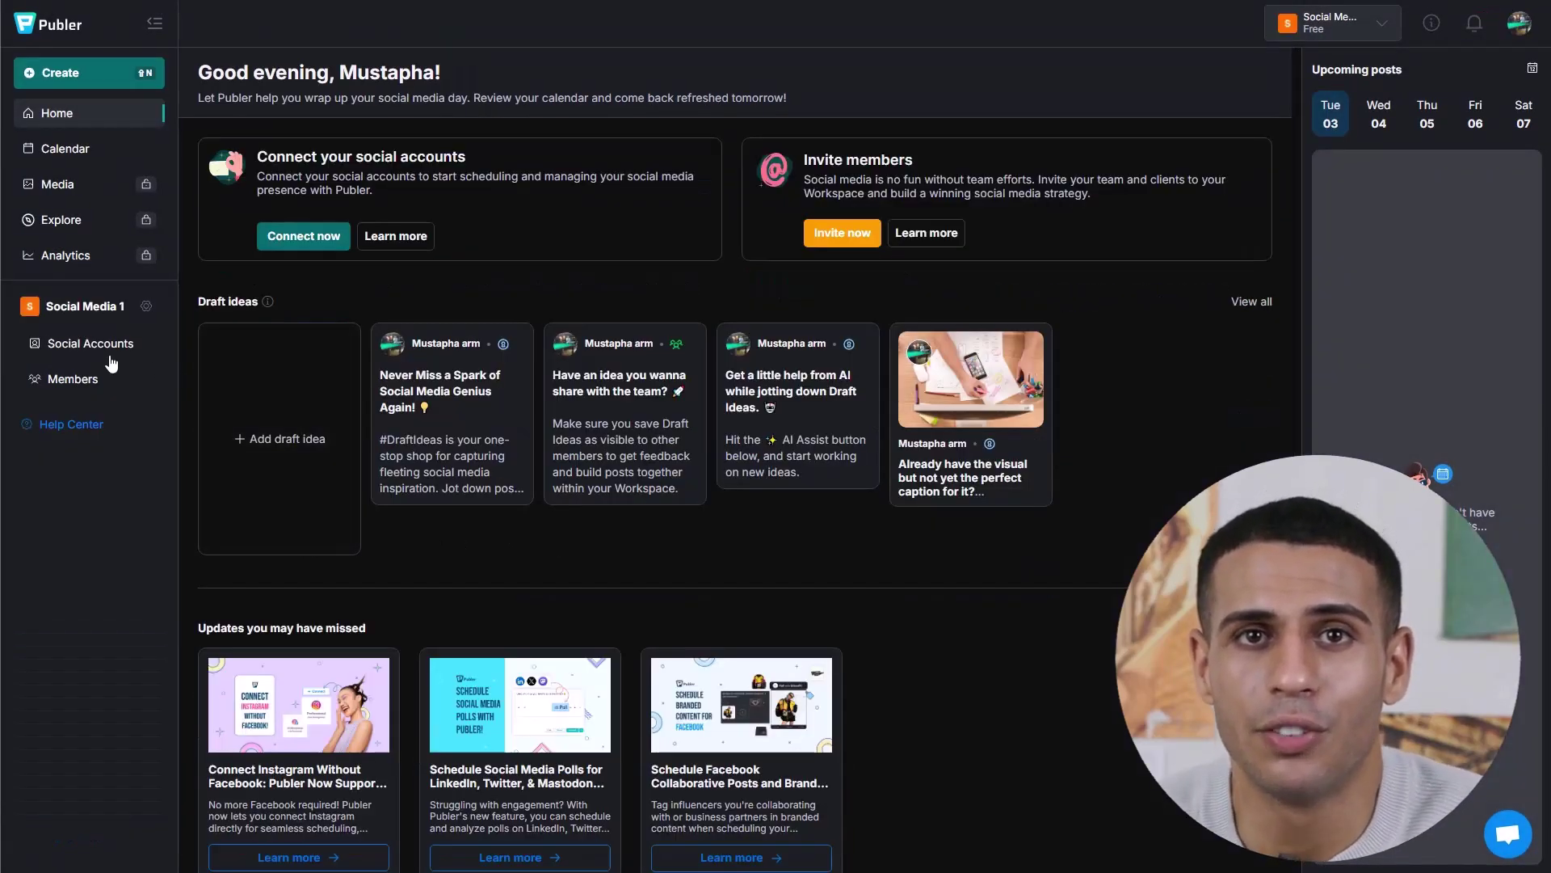
{"action": "left_click", "coordinate": [92, 346]}
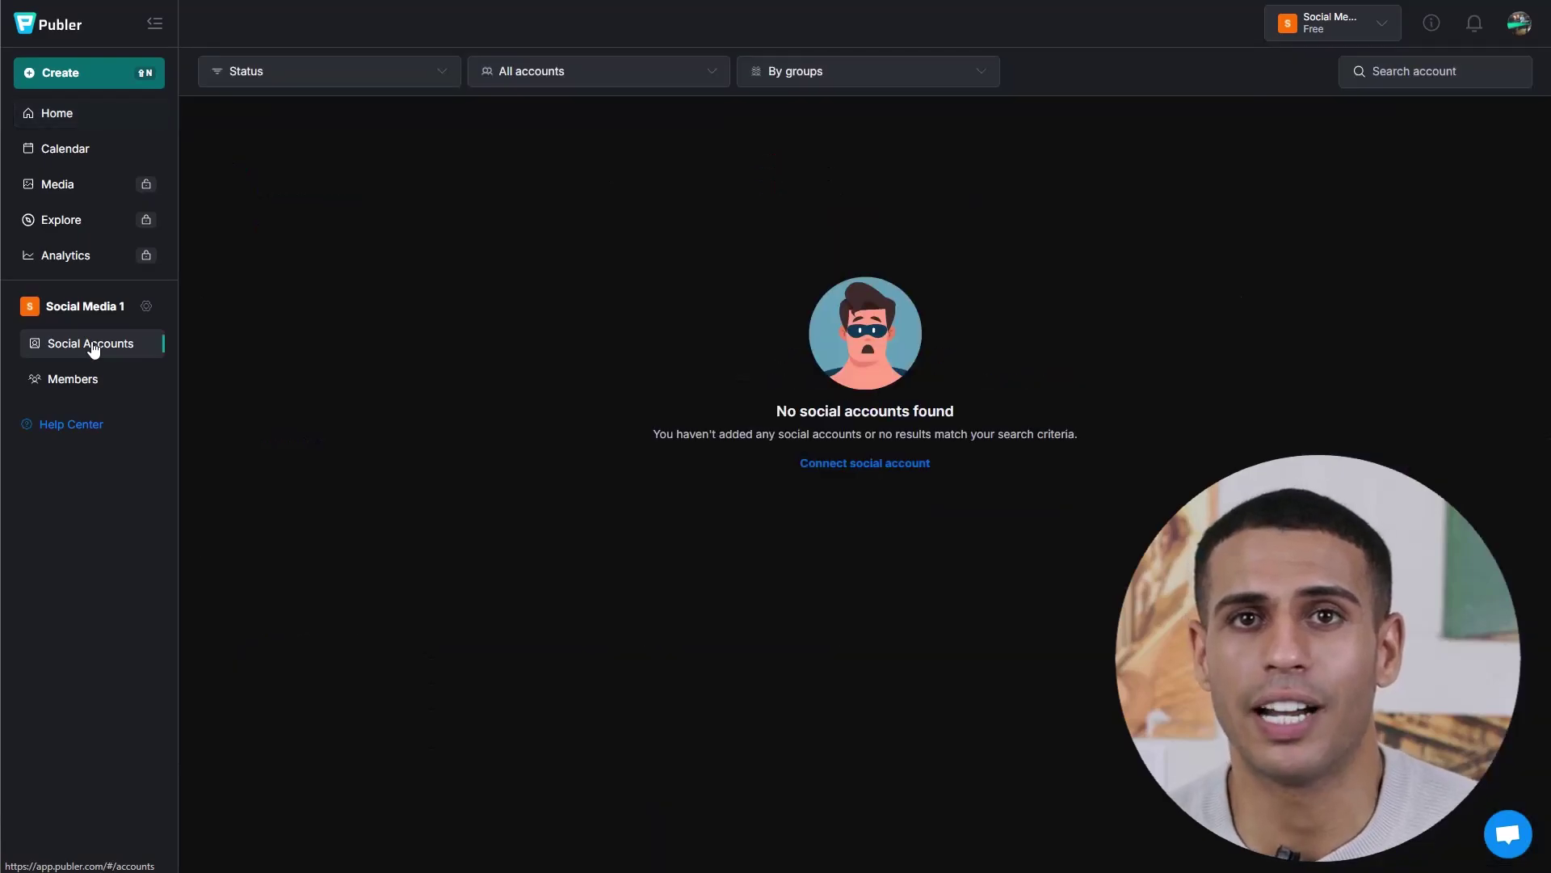
- Connect an Instagram account directly through the Instagram login, without Facebook
{"action": "left_click", "coordinate": [869, 463]}
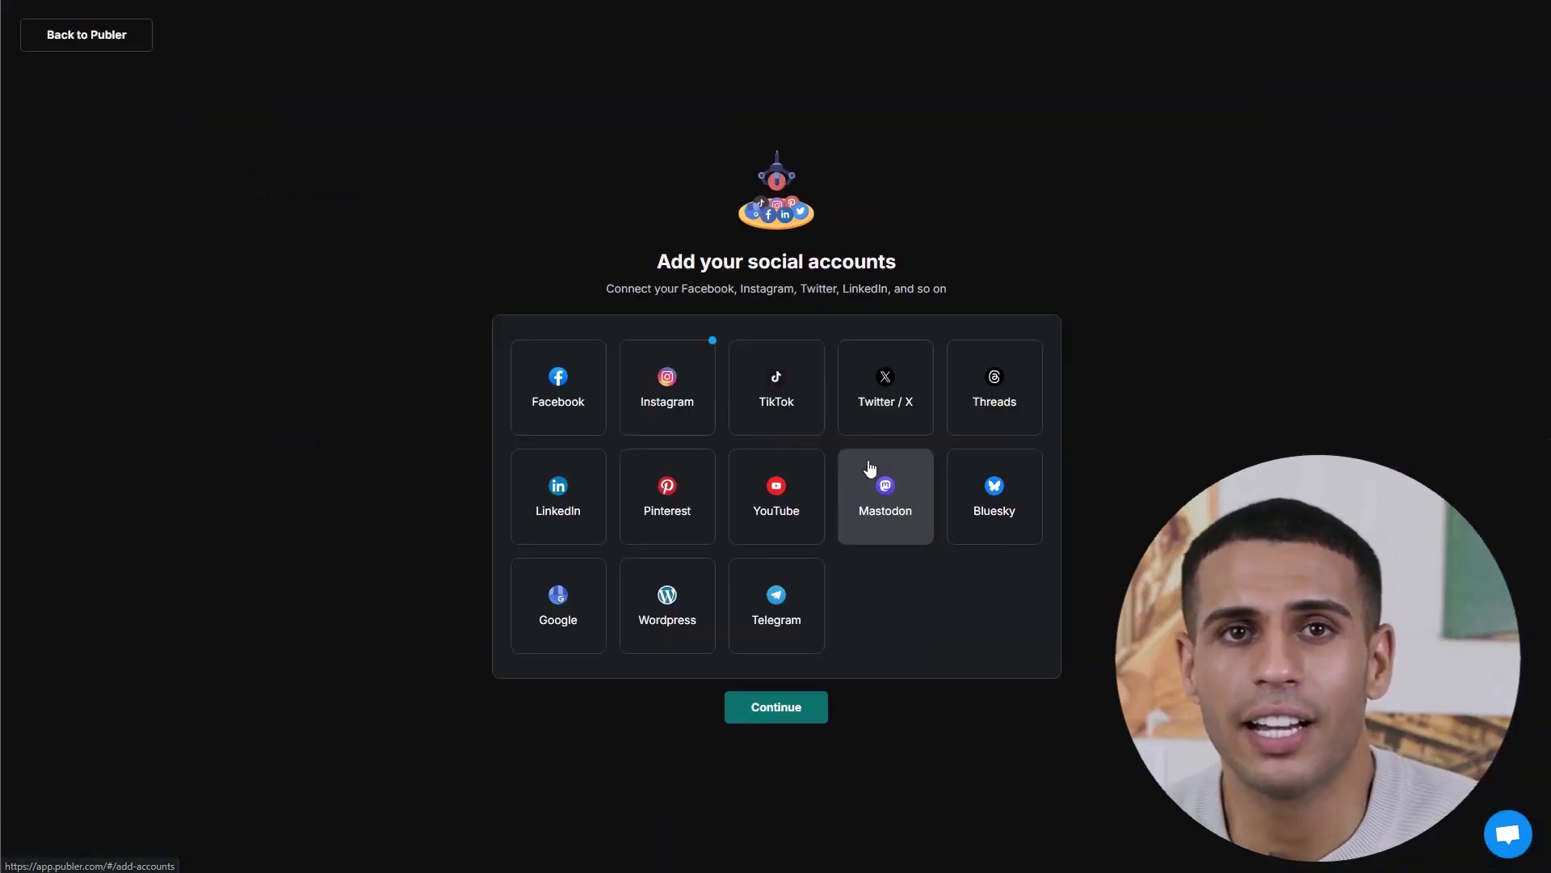
{"action": "left_click", "coordinate": [683, 409]}
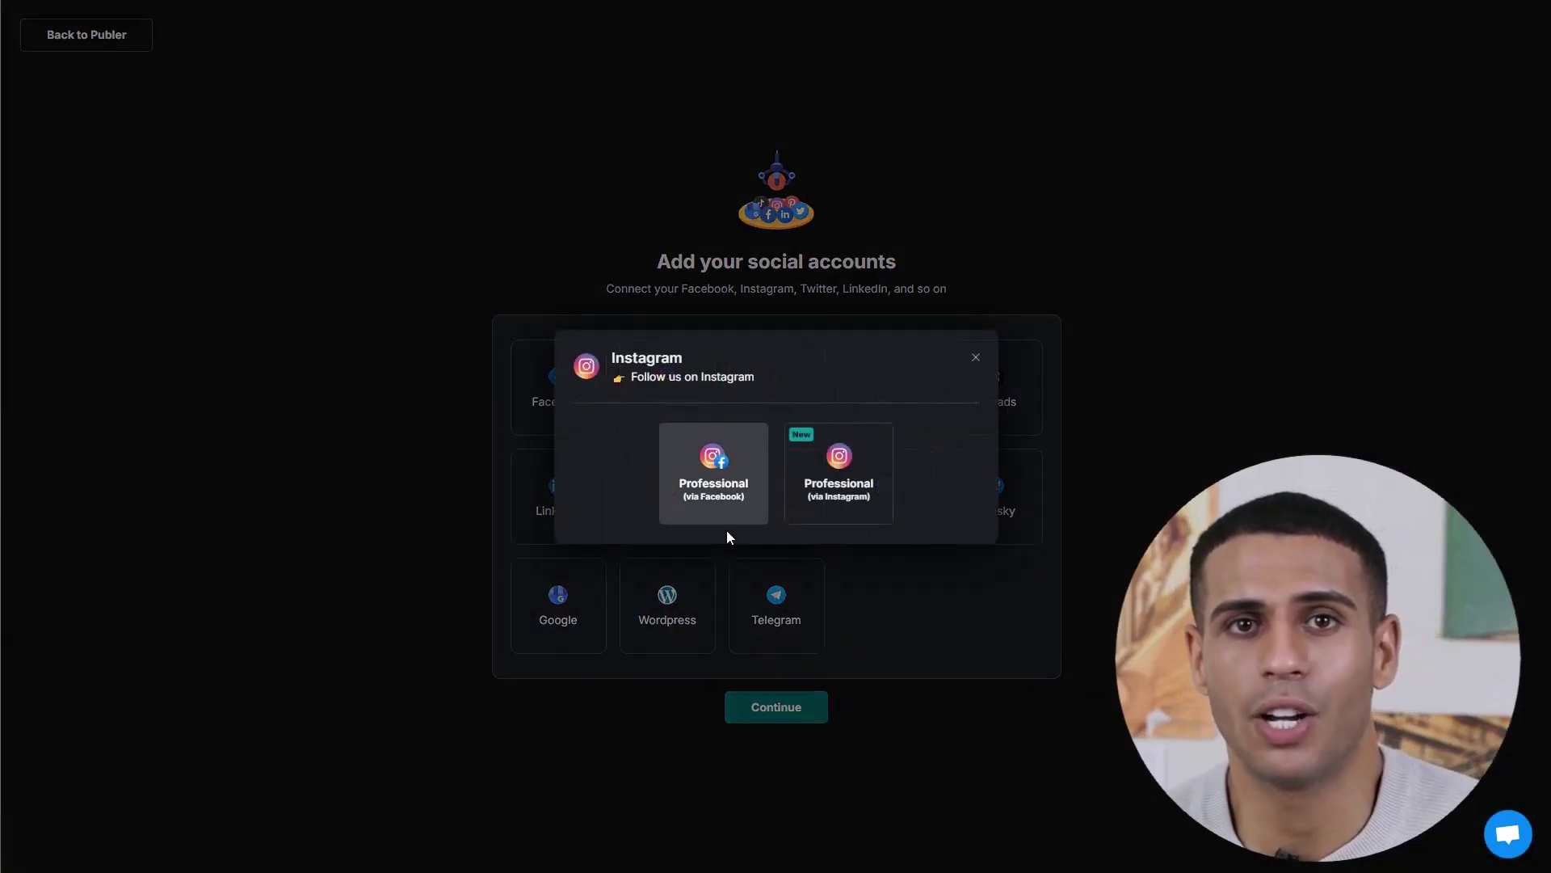
{"action": "left_click", "coordinate": [856, 509]}
{"action": "left_click", "coordinate": [885, 575]}
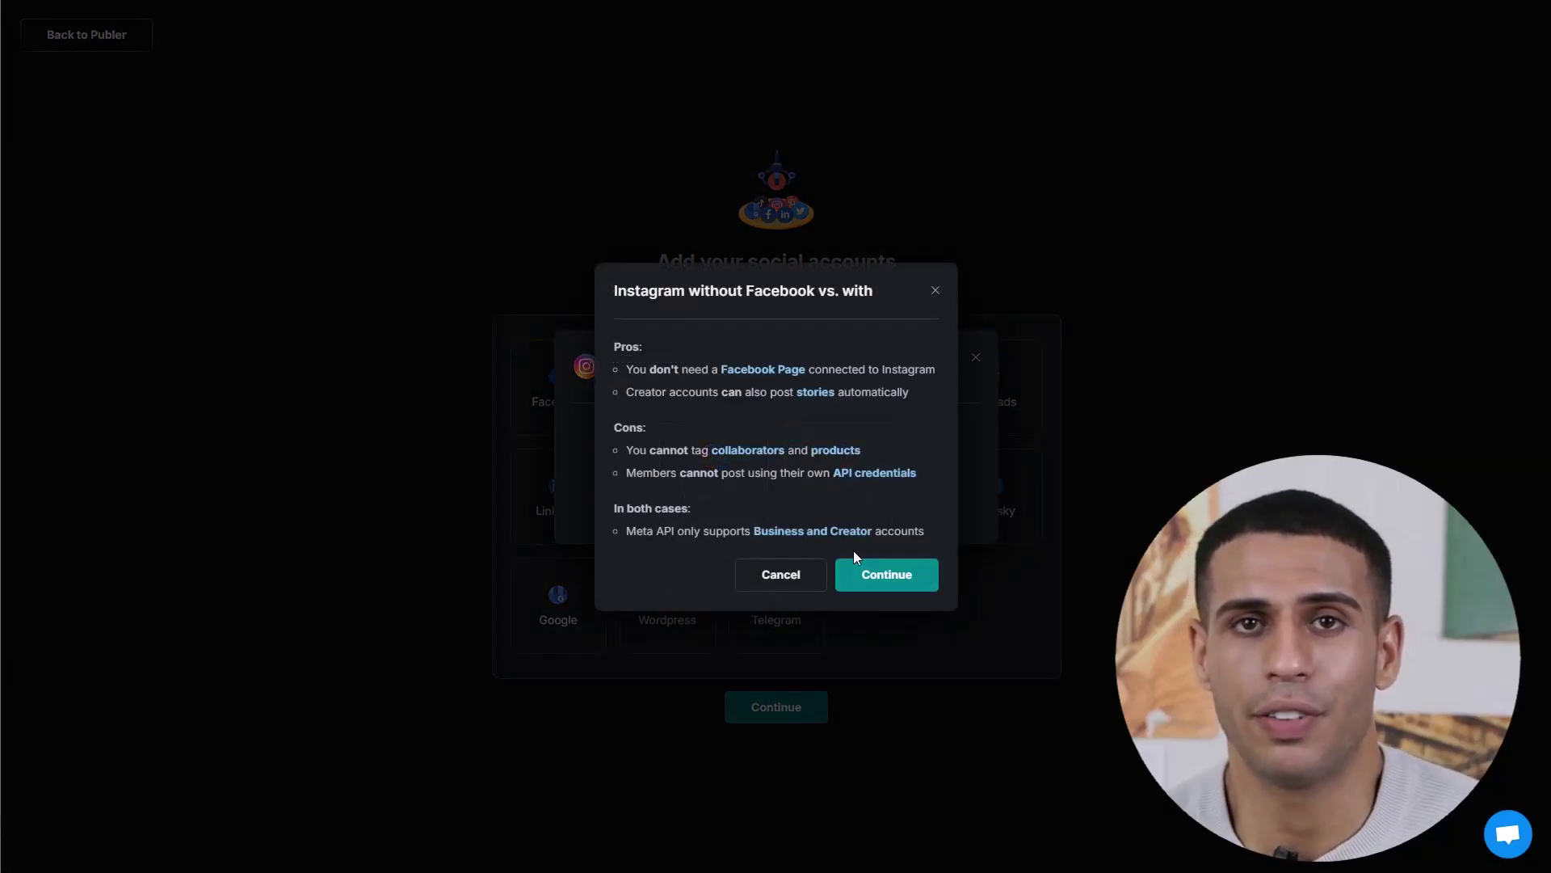
{"action": "left_click", "coordinate": [812, 596]}
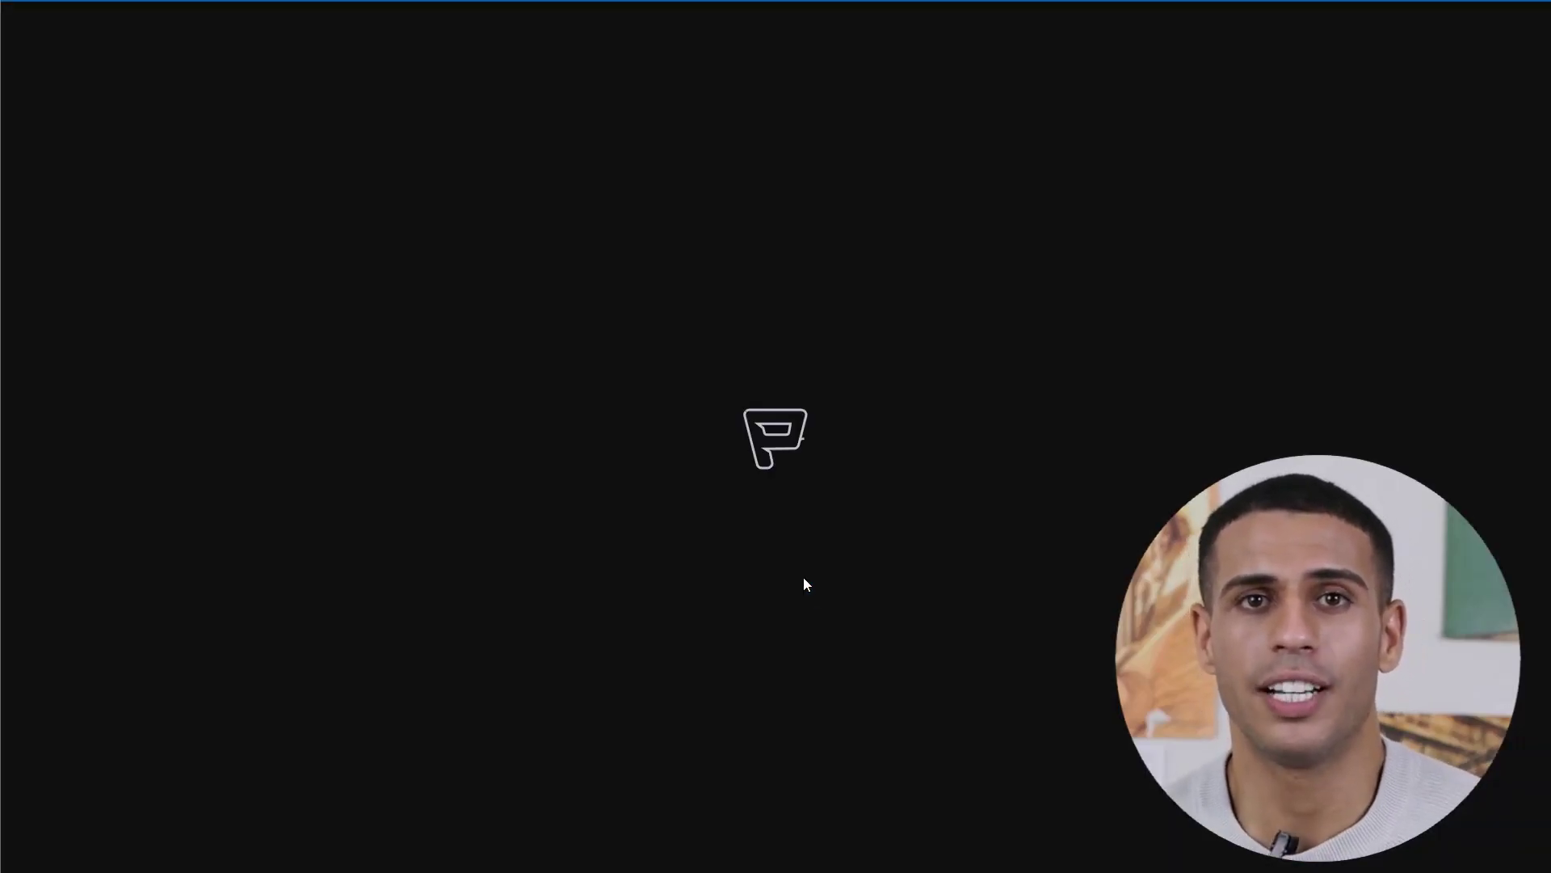
{"action": "left_click", "coordinate": [960, 545]}
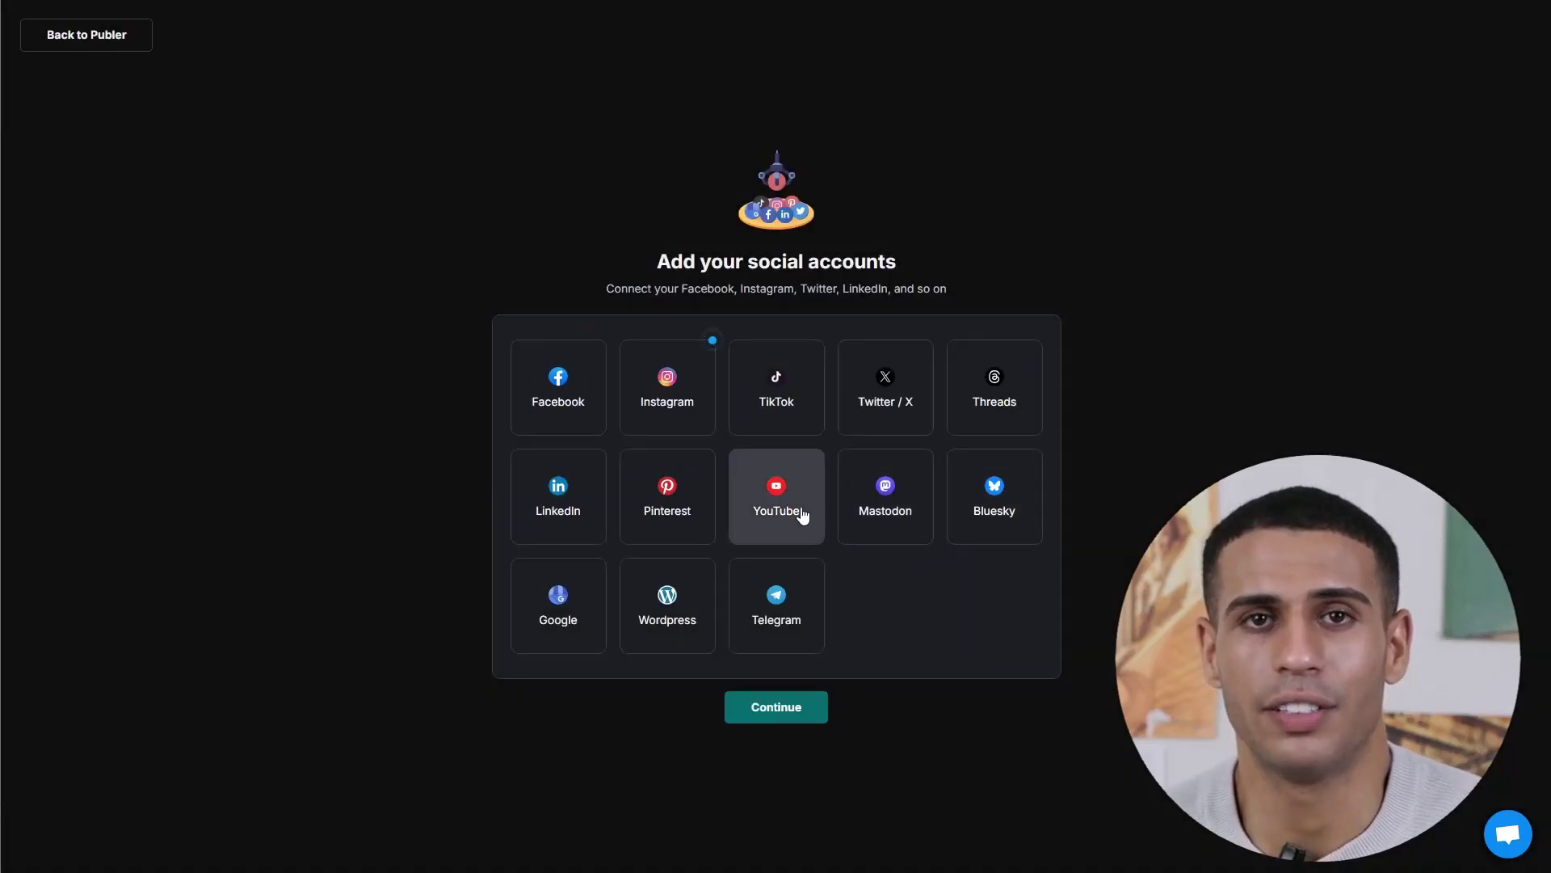
- Connect a YouTube channel through Google sign-in with all permissions granted, then continue to the dashboard
{"action": "left_click", "coordinate": [806, 519]}
{"action": "left_click", "coordinate": [800, 488]}
{"action": "left_click", "coordinate": [861, 244]}
{"action": "left_click", "coordinate": [819, 276]}
{"action": "left_click", "coordinate": [1064, 634]}
{"action": "left_click", "coordinate": [926, 533]}
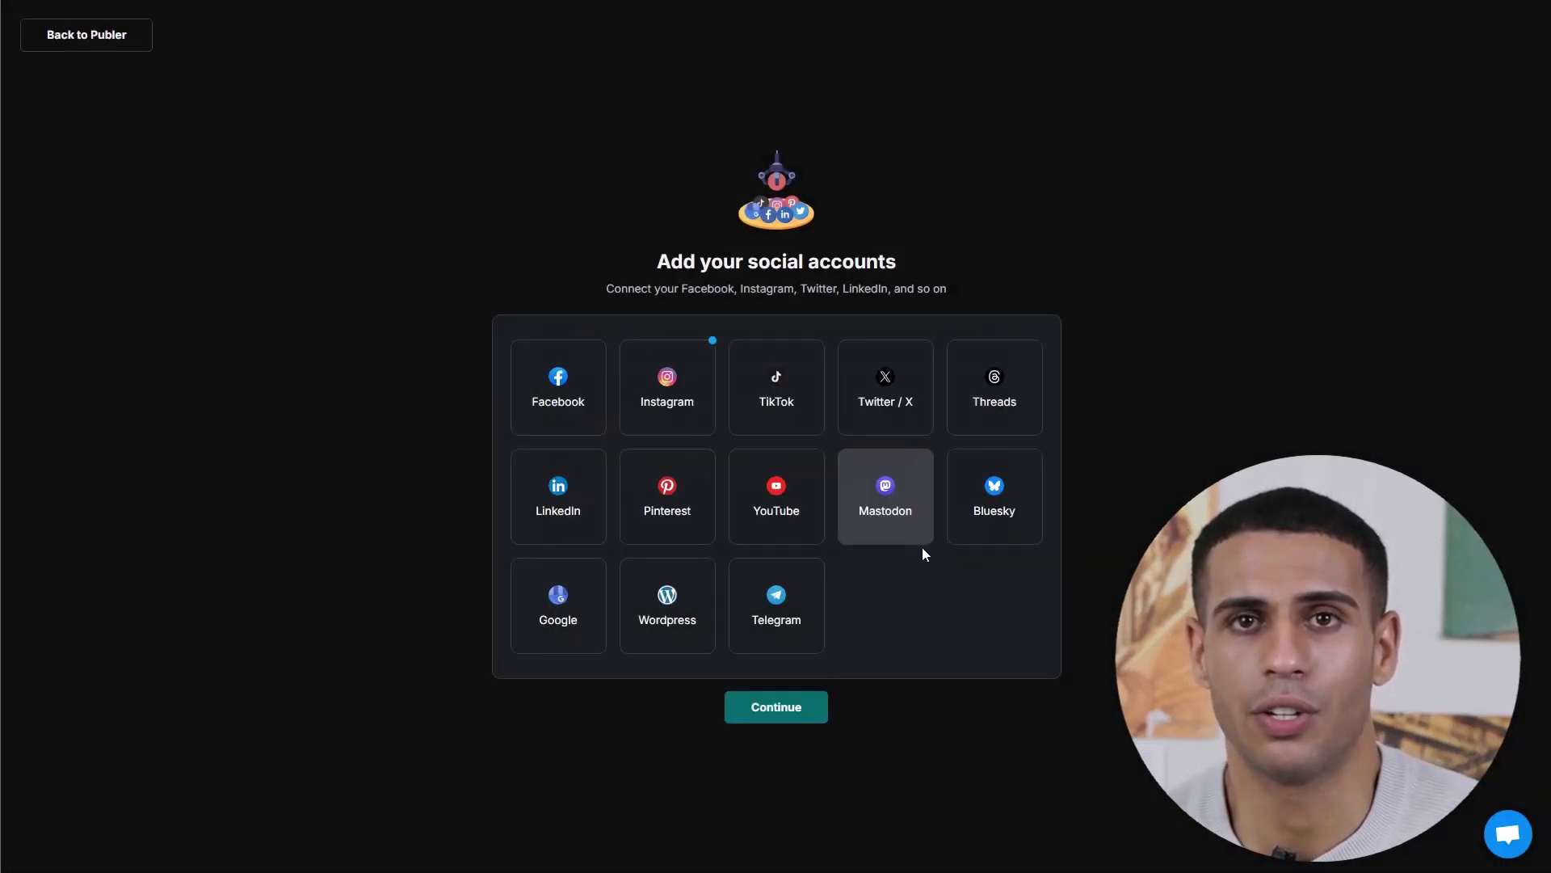
{"action": "left_click", "coordinate": [775, 706]}
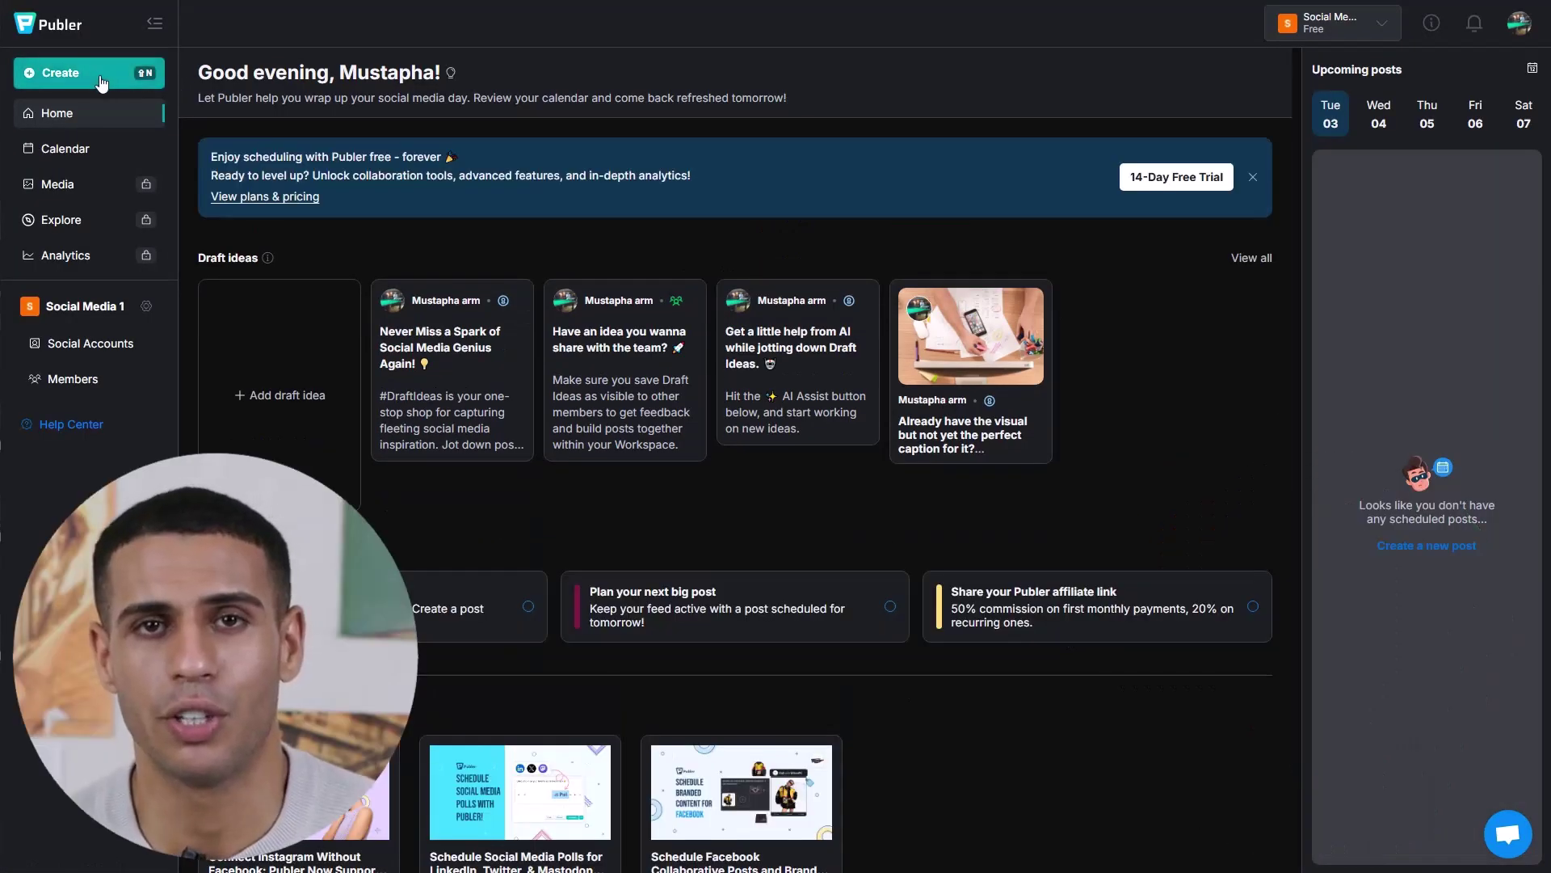
{"action": "left_click", "coordinate": [100, 75]}
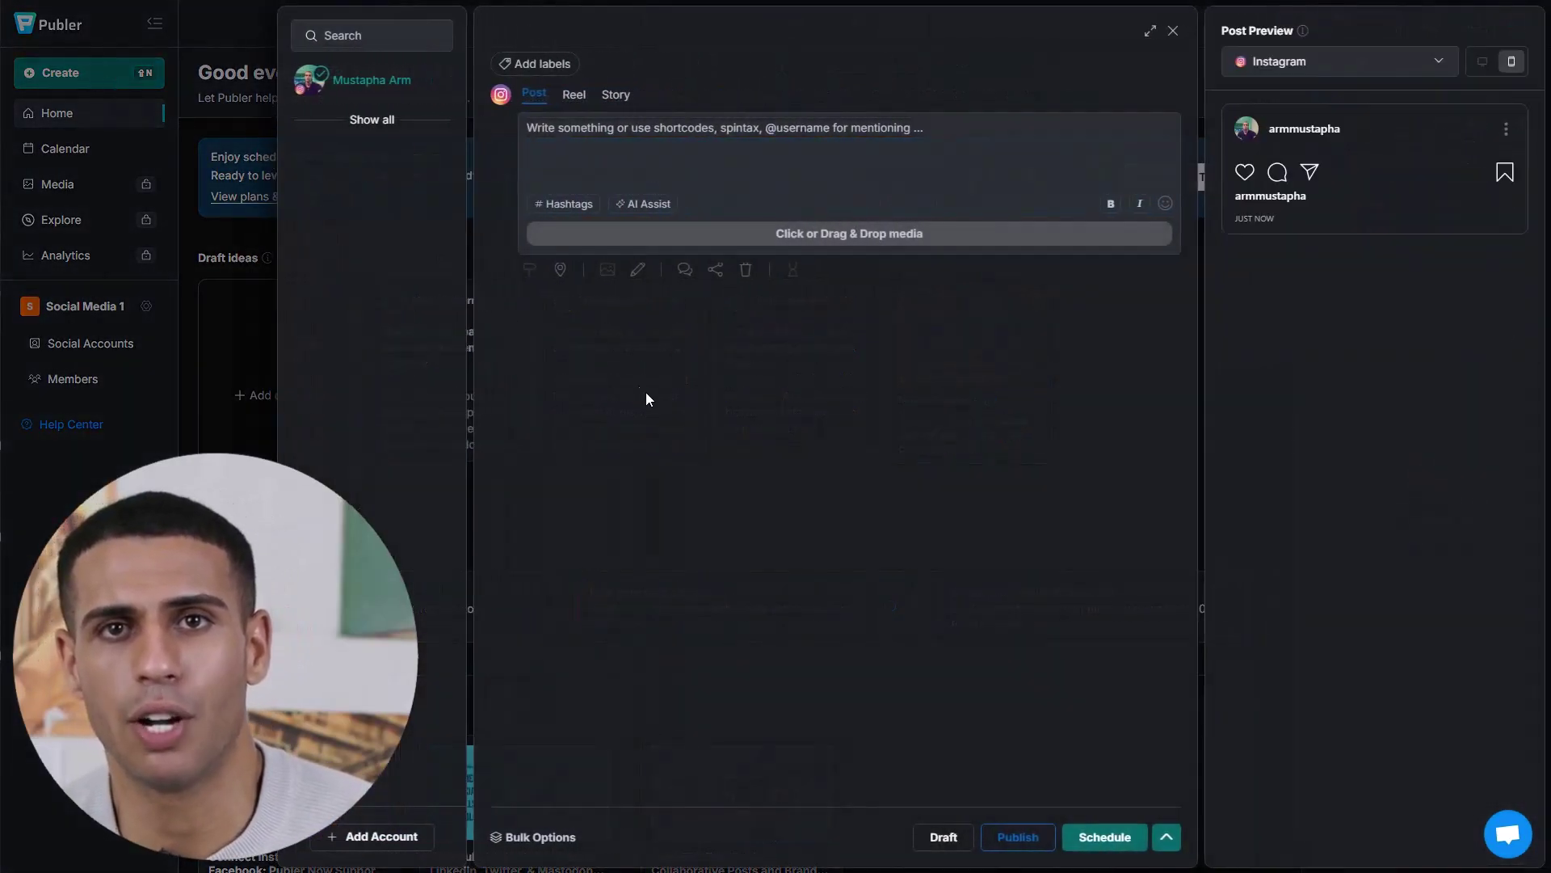
- Target the new post only at the Snooker Shot channel, dropping Instagram, as a YouTube Short
{"action": "left_click", "coordinate": [372, 120]}
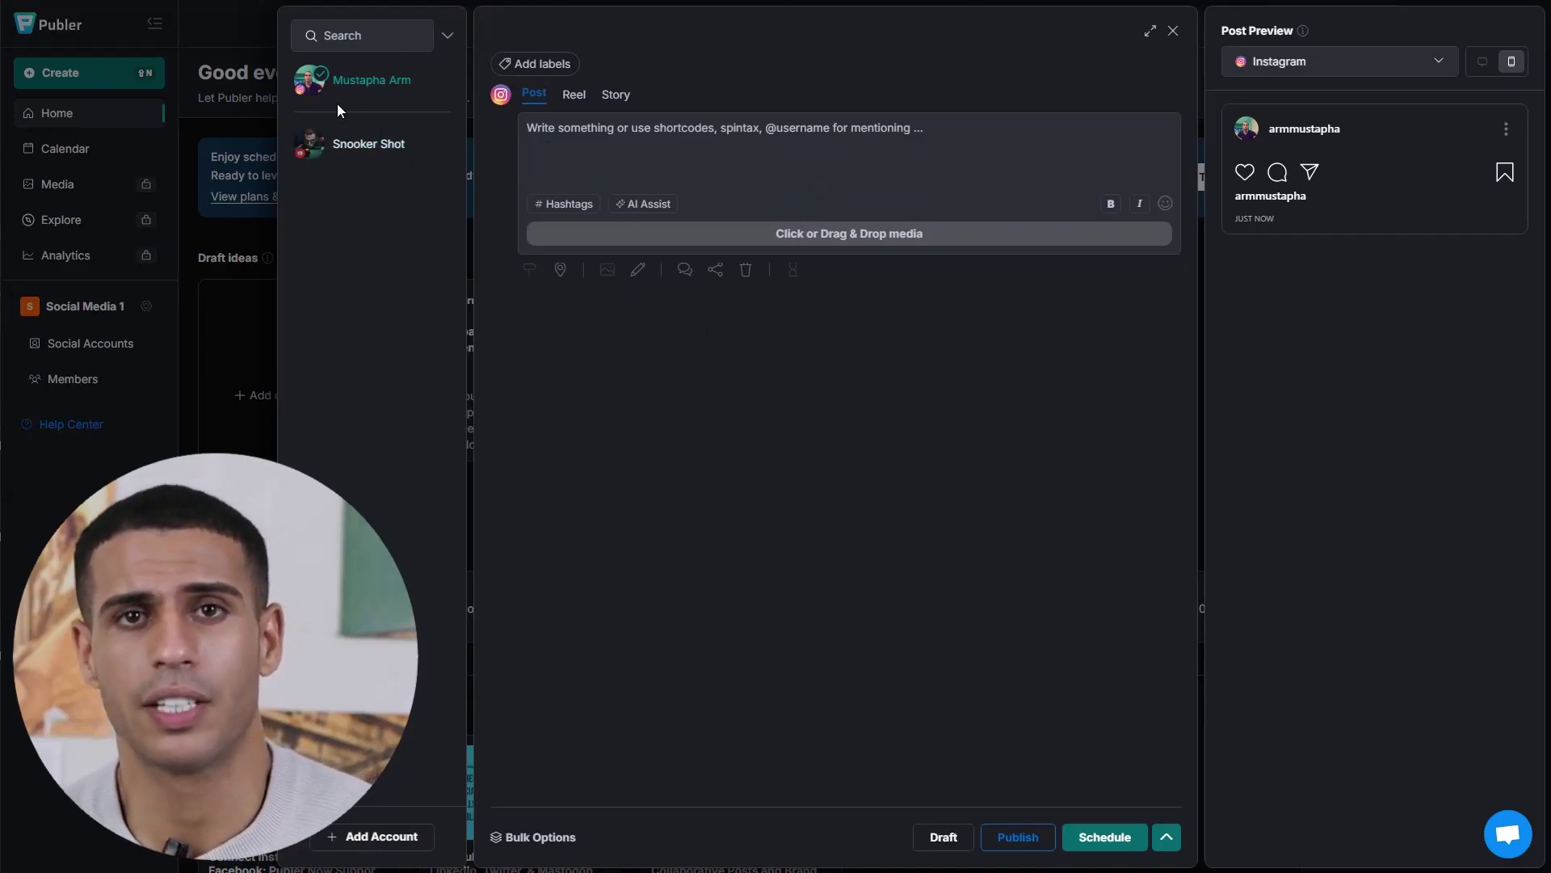
{"action": "left_click", "coordinate": [391, 144]}
{"action": "left_click", "coordinate": [366, 90]}
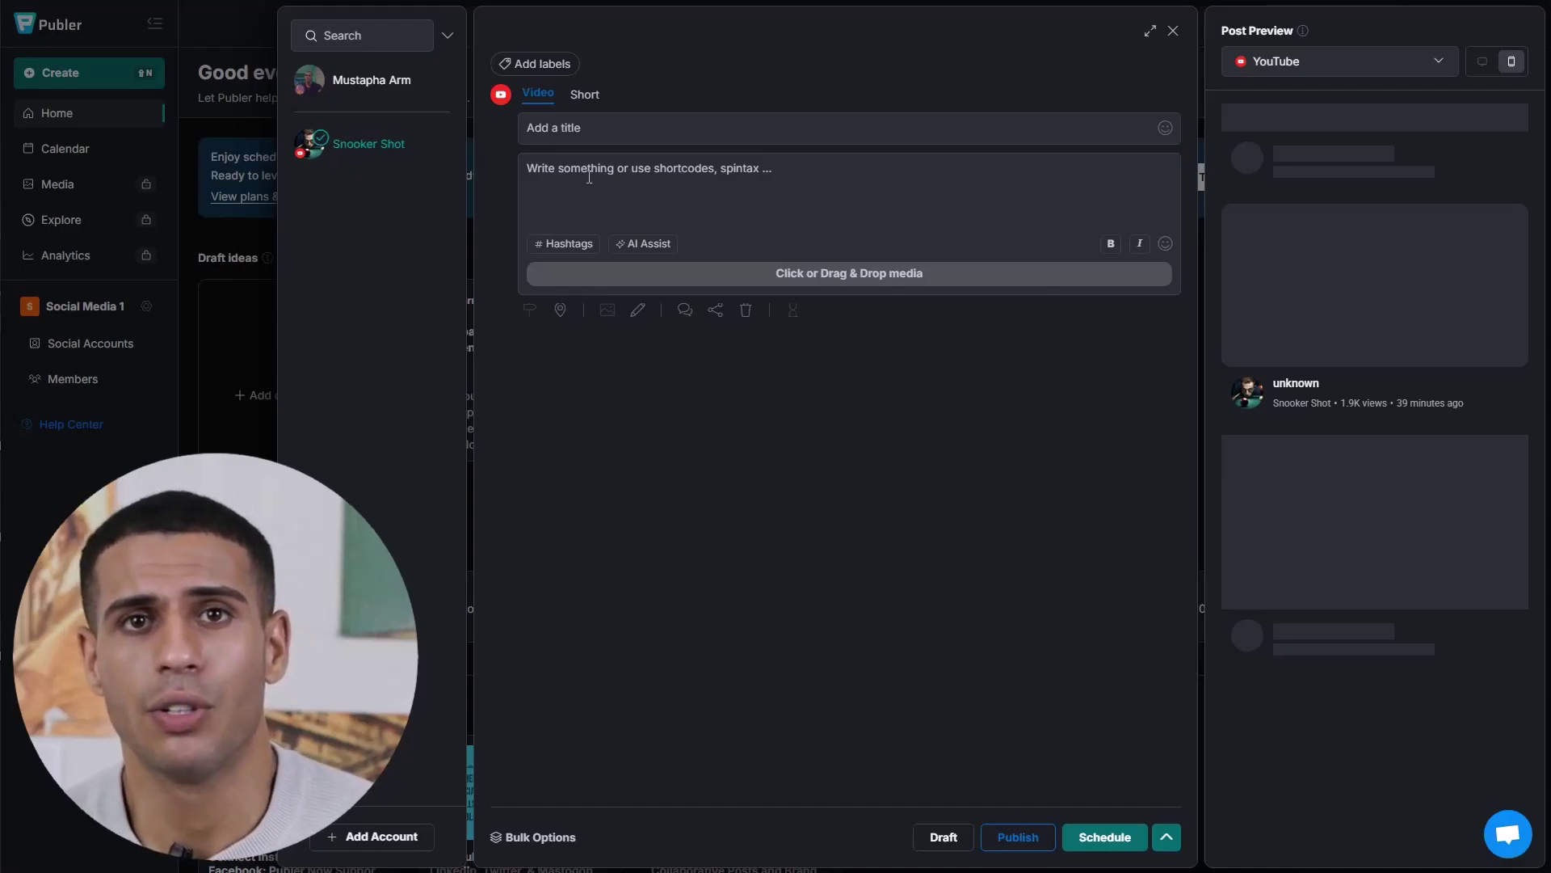
{"action": "left_click", "coordinate": [719, 182]}
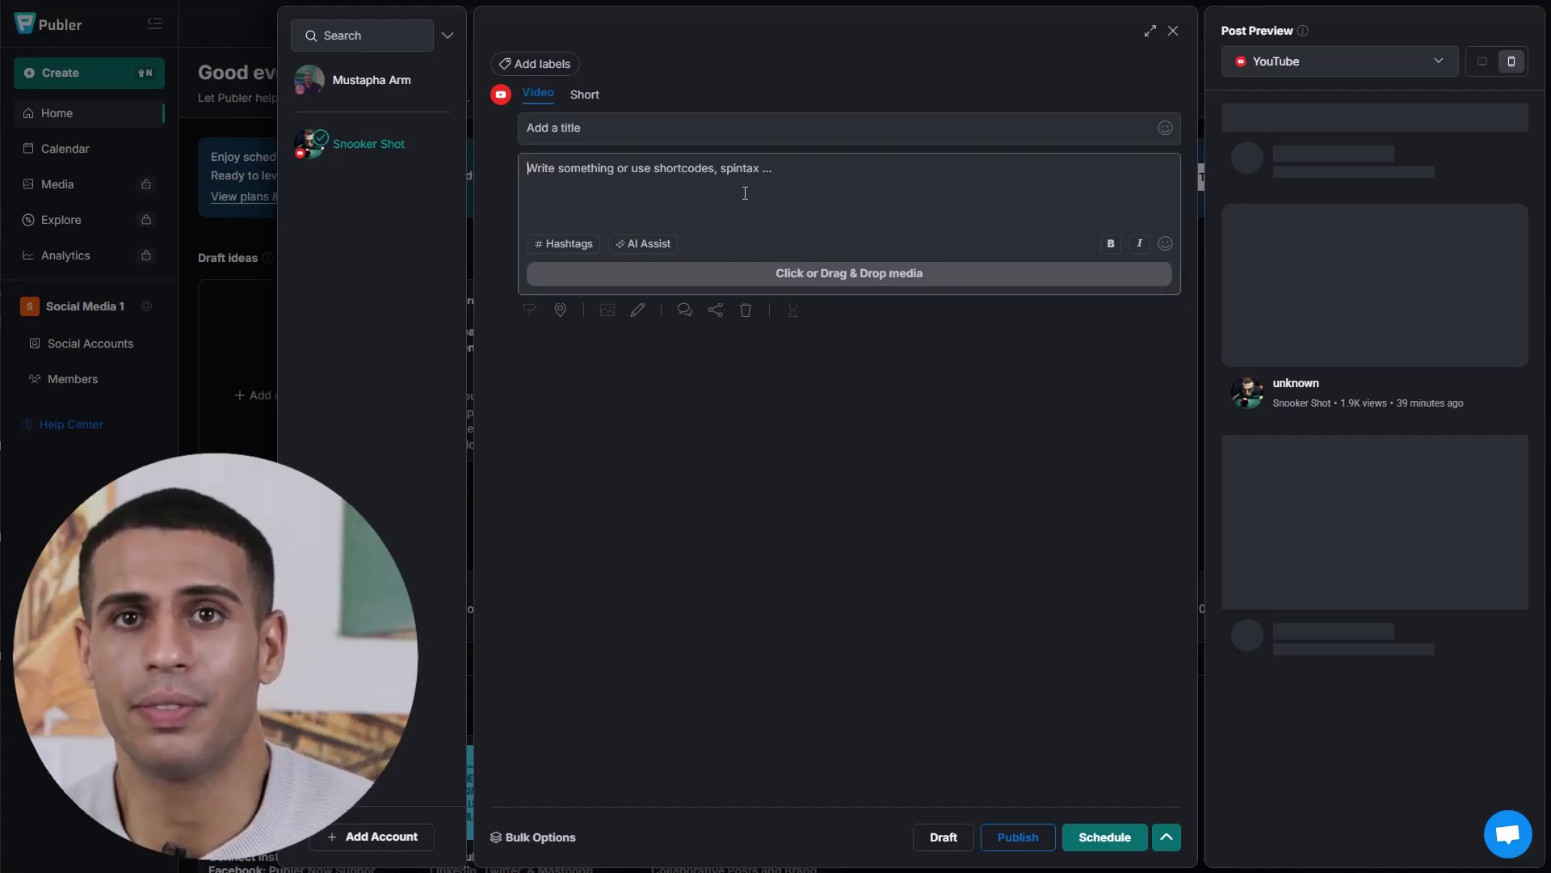
{"action": "left_click", "coordinate": [586, 95]}
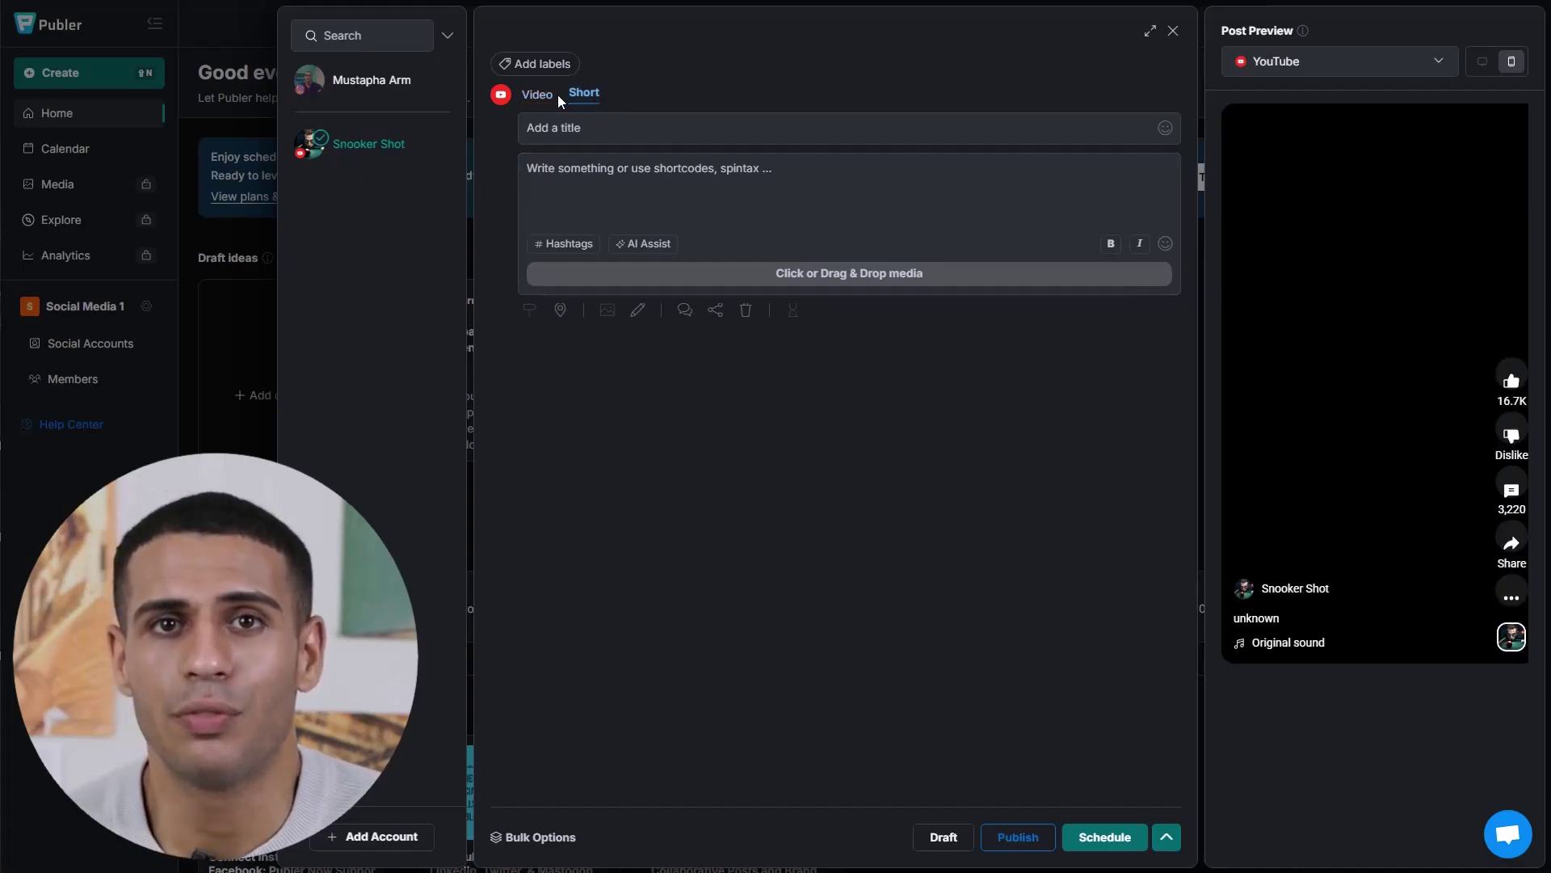
- Switch the draft back to Video, review scheduling options, then open Free Social Media Tools from the profile menu
{"action": "left_click", "coordinate": [538, 95]}
{"action": "left_click", "coordinate": [751, 183]}
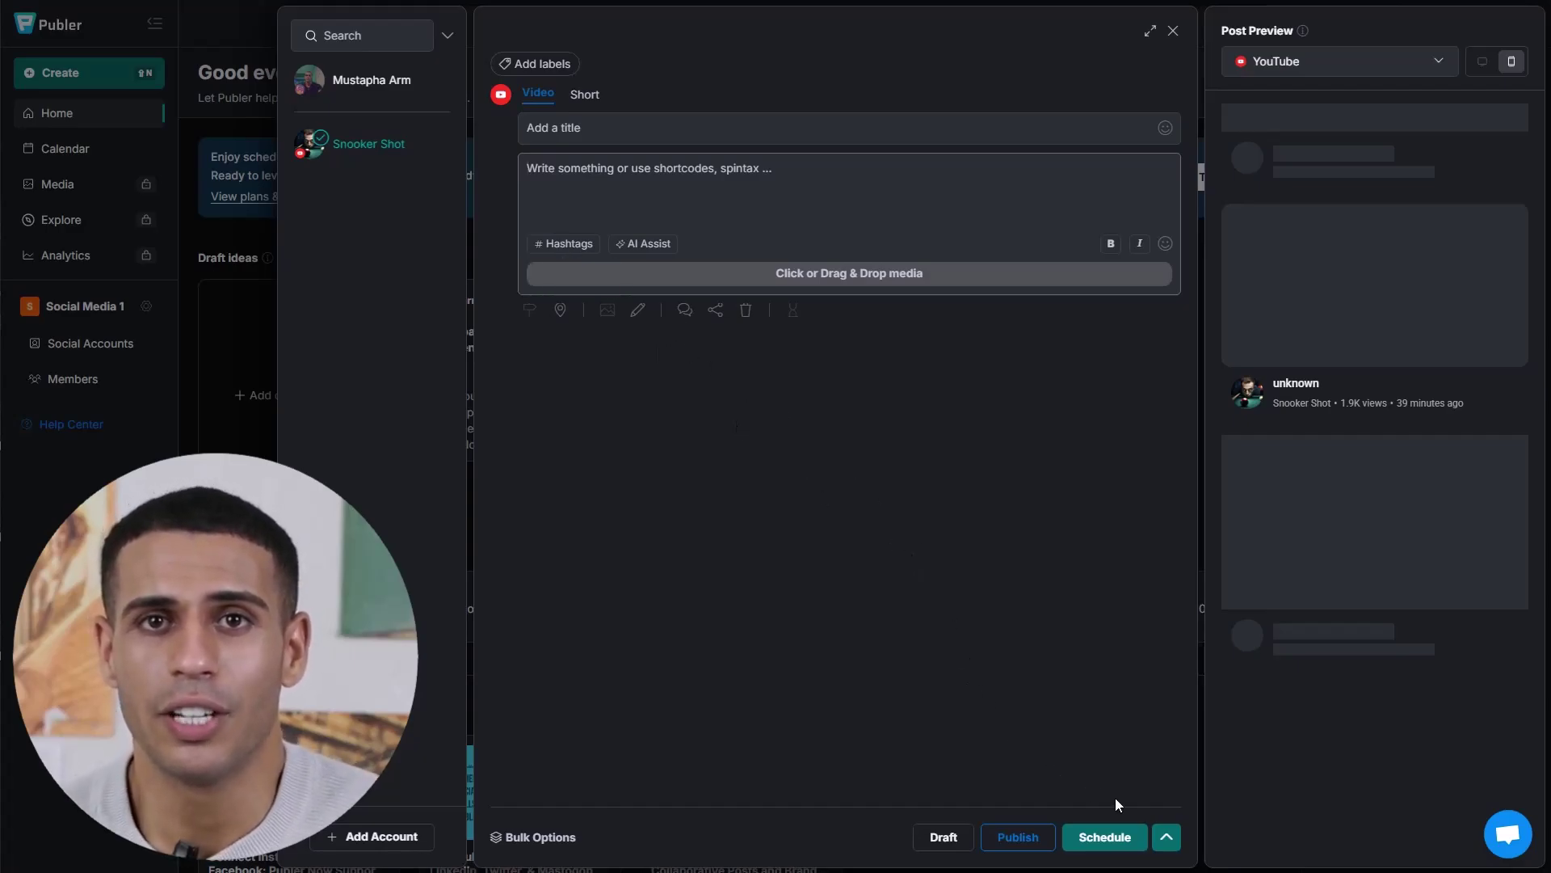
{"action": "left_click", "coordinate": [1166, 845]}
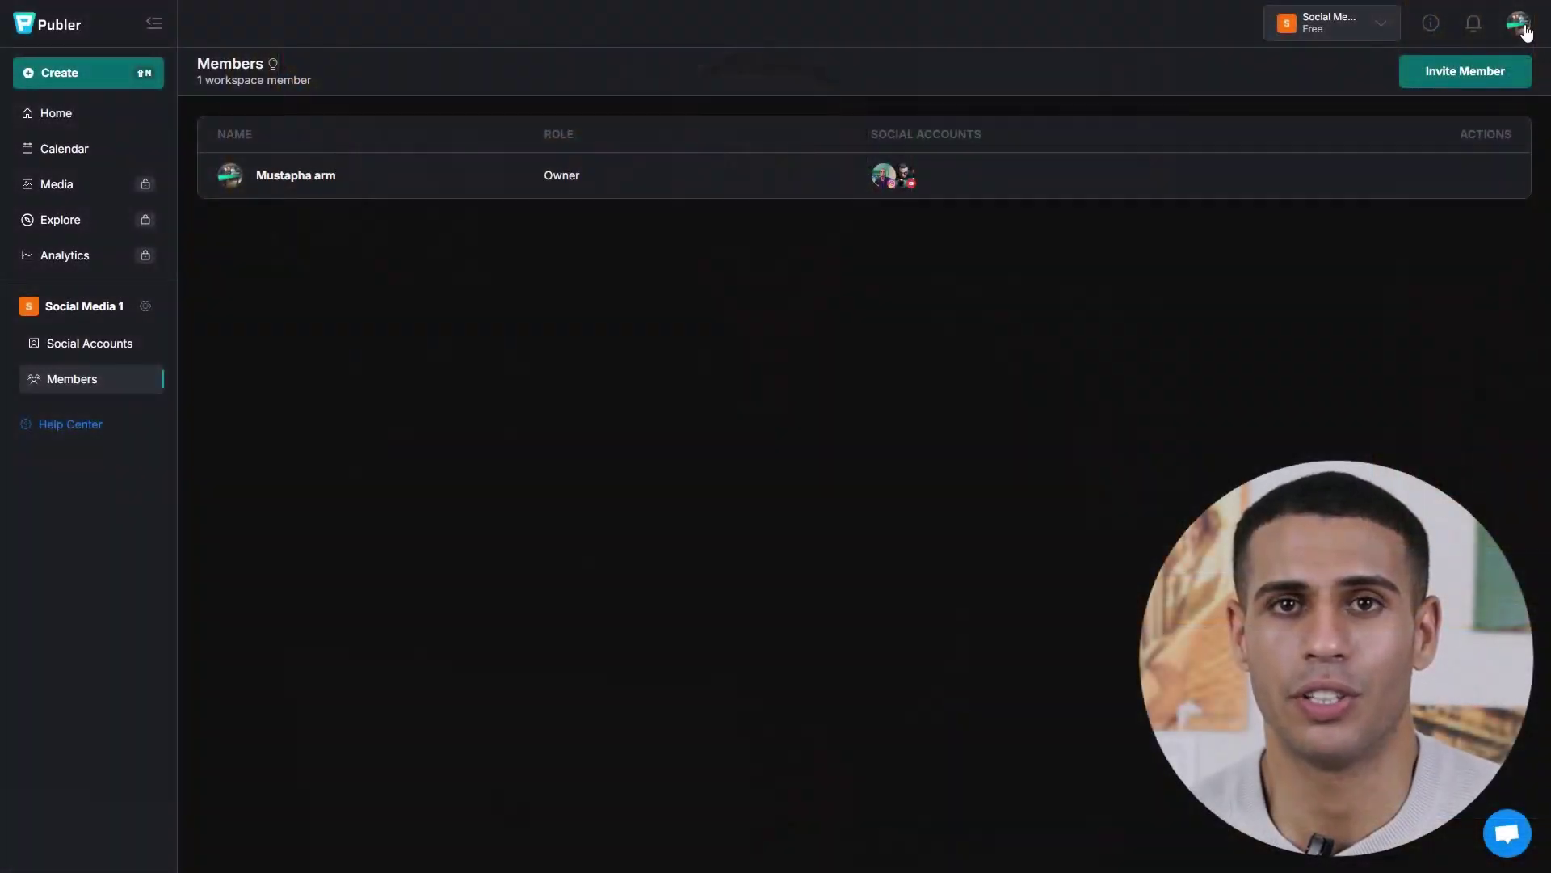
{"action": "left_click", "coordinate": [1518, 23]}
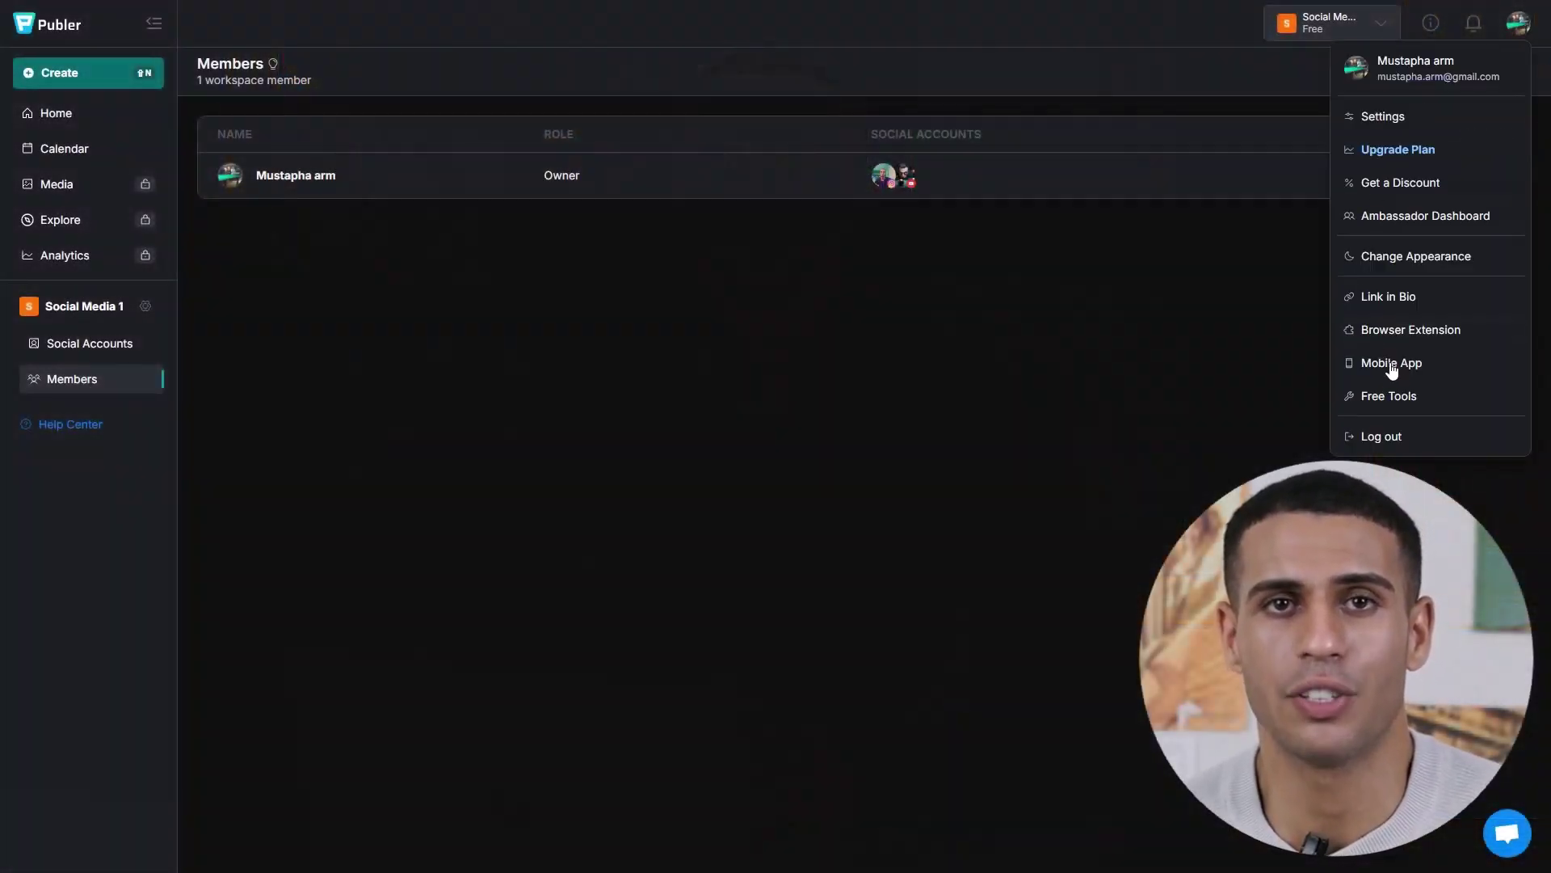
{"action": "left_click", "coordinate": [1394, 395]}
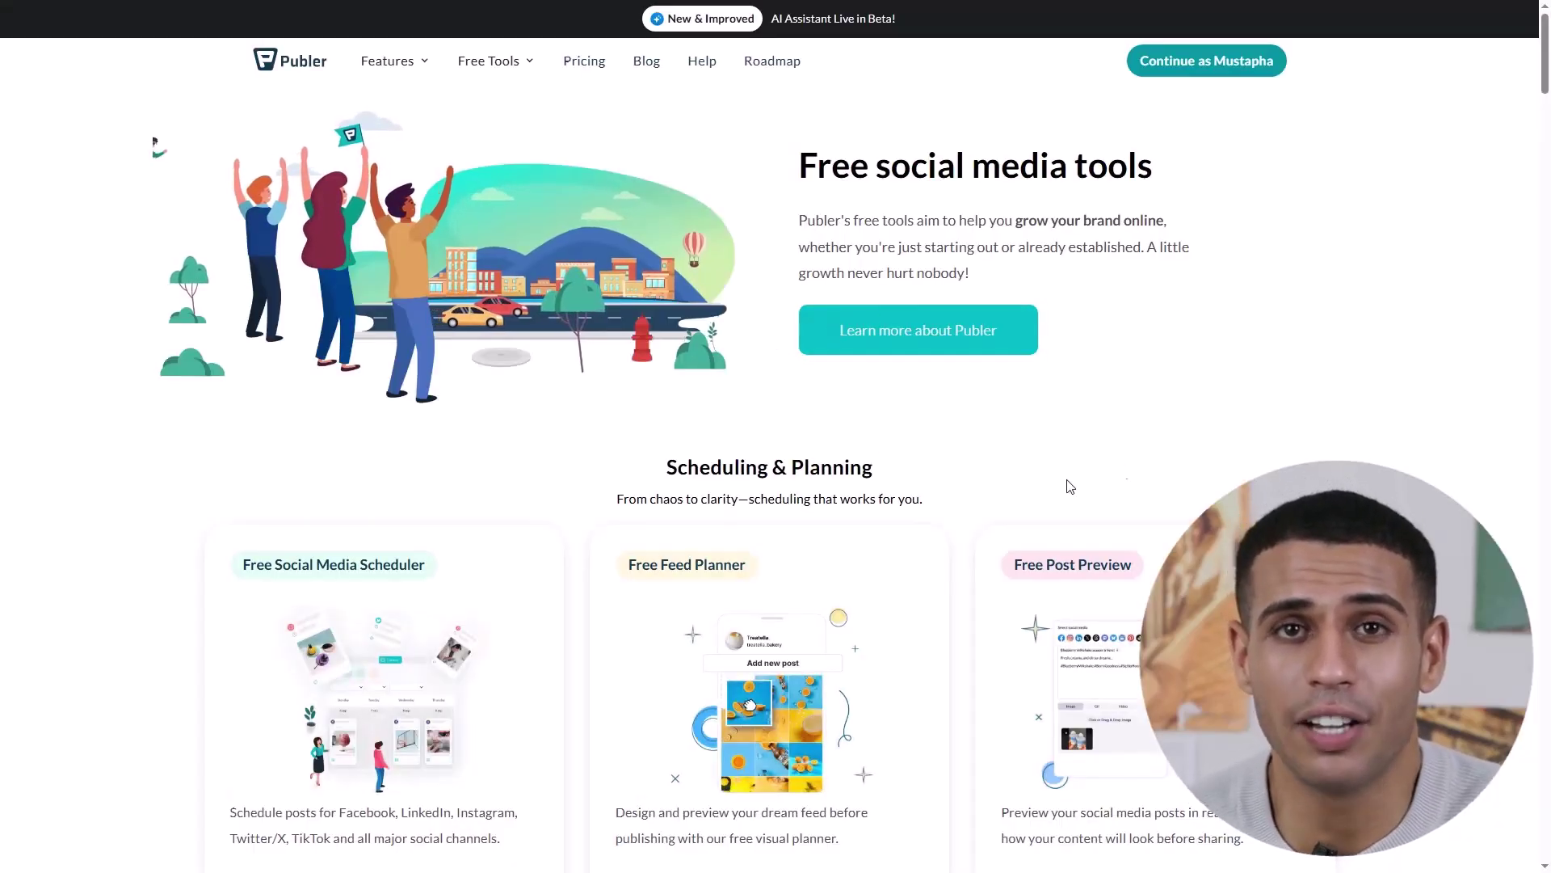
- Scroll through the Free Tools catalogue, then open the Browser Extension listing from the account menu
{"action": "scroll", "coordinate": [1307, 280], "scroll_direction": "down", "scroll_amount": 2}
{"action": "scroll", "coordinate": [1309, 279], "scroll_direction": "down", "scroll_amount": 3}
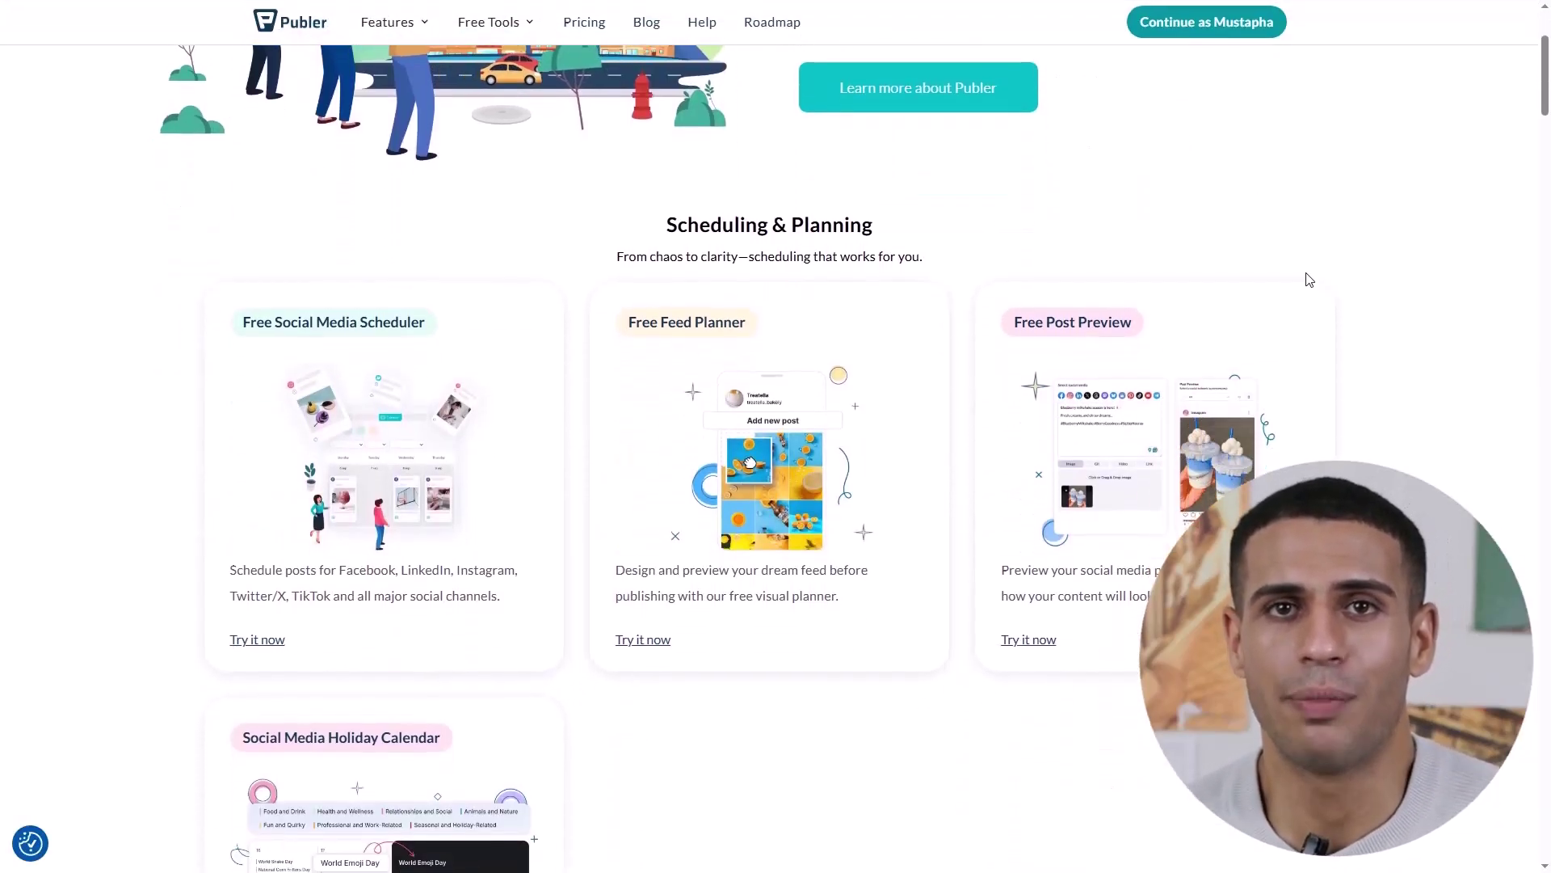
{"action": "scroll", "coordinate": [1307, 280], "scroll_direction": "down", "scroll_amount": 6}
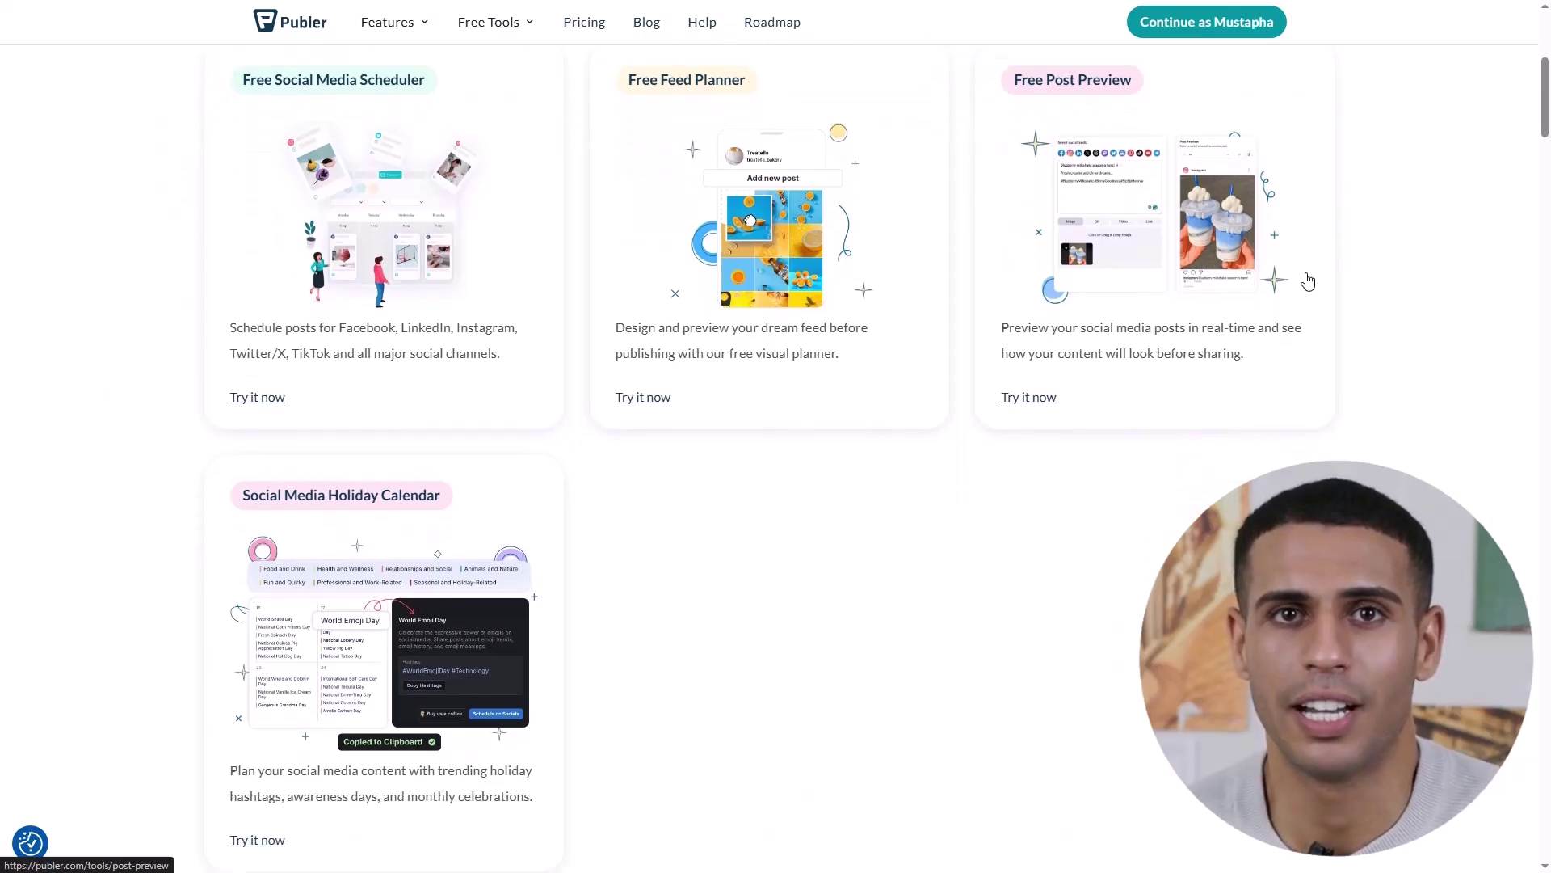
{"action": "scroll", "coordinate": [1309, 280], "scroll_direction": "down", "scroll_amount": 5}
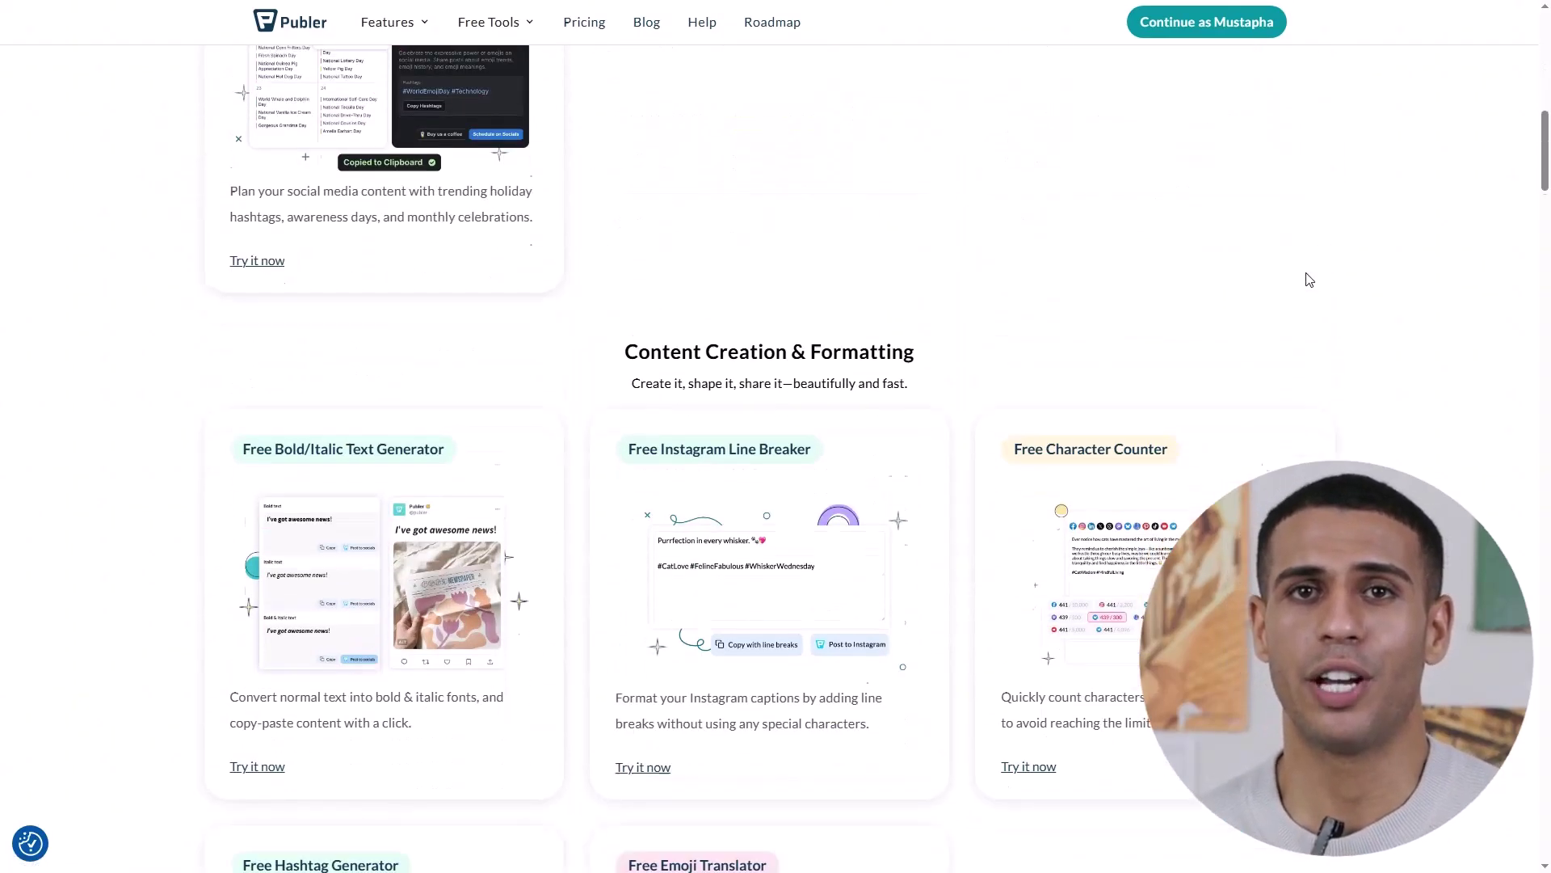
{"action": "scroll", "coordinate": [1370, 300], "scroll_direction": "down", "scroll_amount": 2}
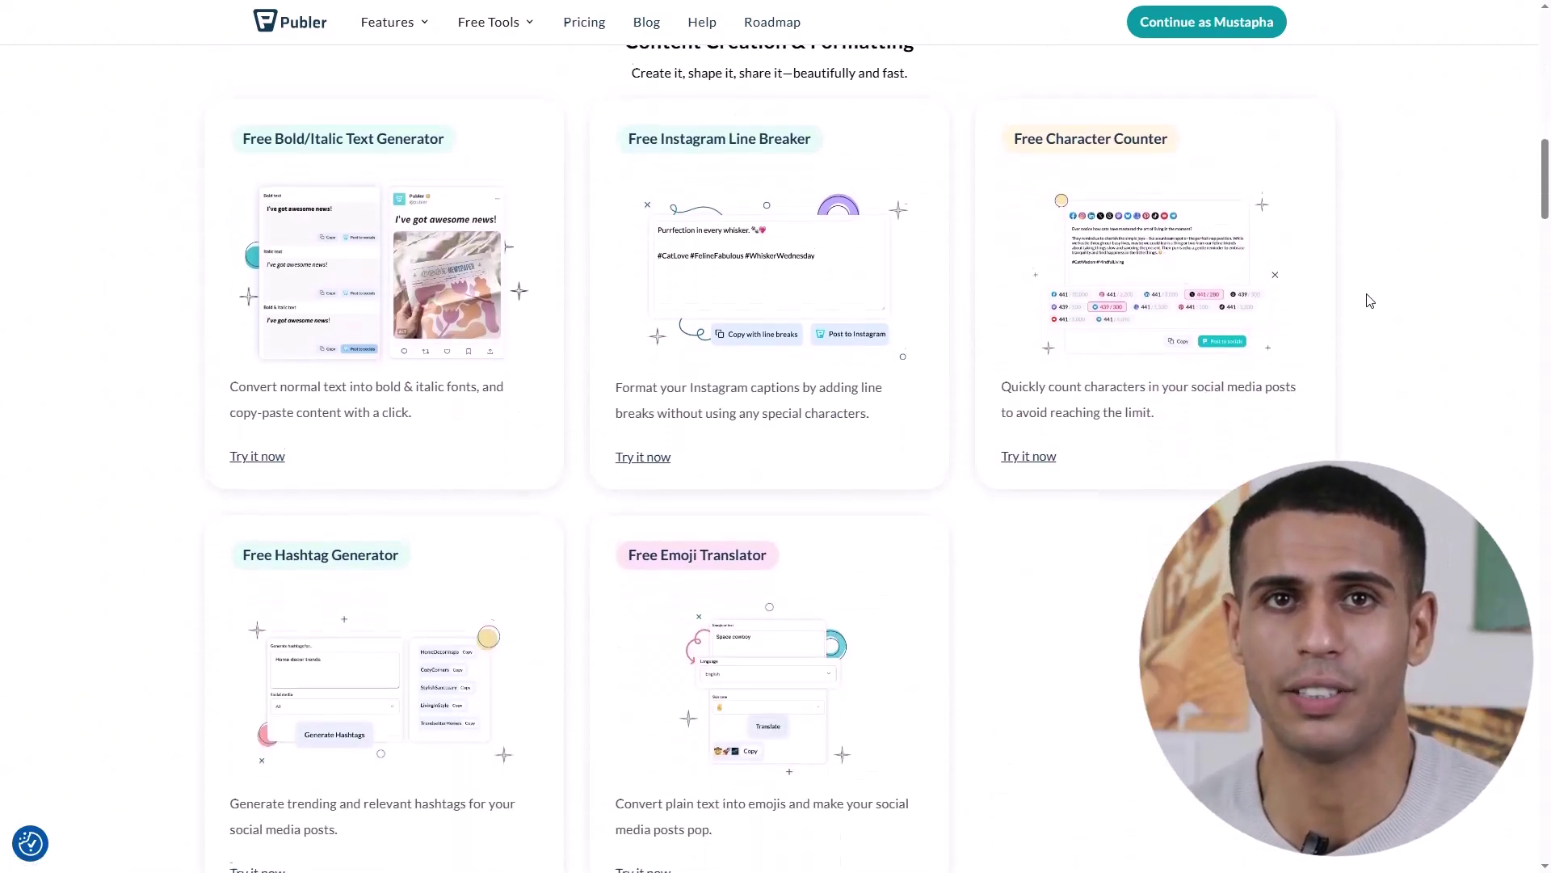
{"action": "scroll", "coordinate": [1264, 333], "scroll_direction": "down", "scroll_amount": 8}
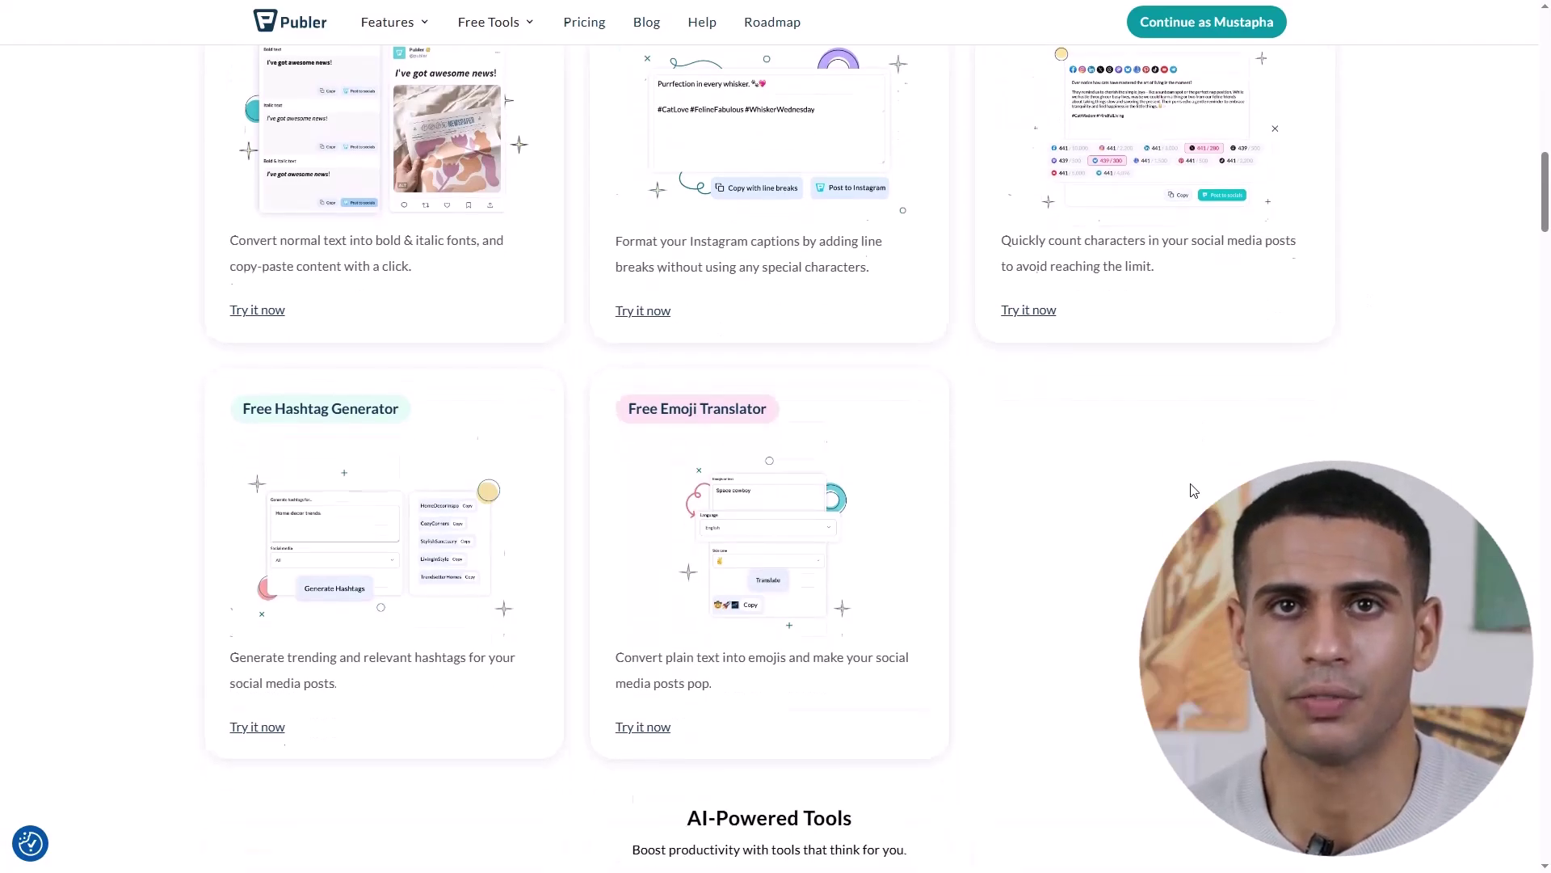
{"action": "scroll", "coordinate": [1373, 462], "scroll_direction": "down", "scroll_amount": 5}
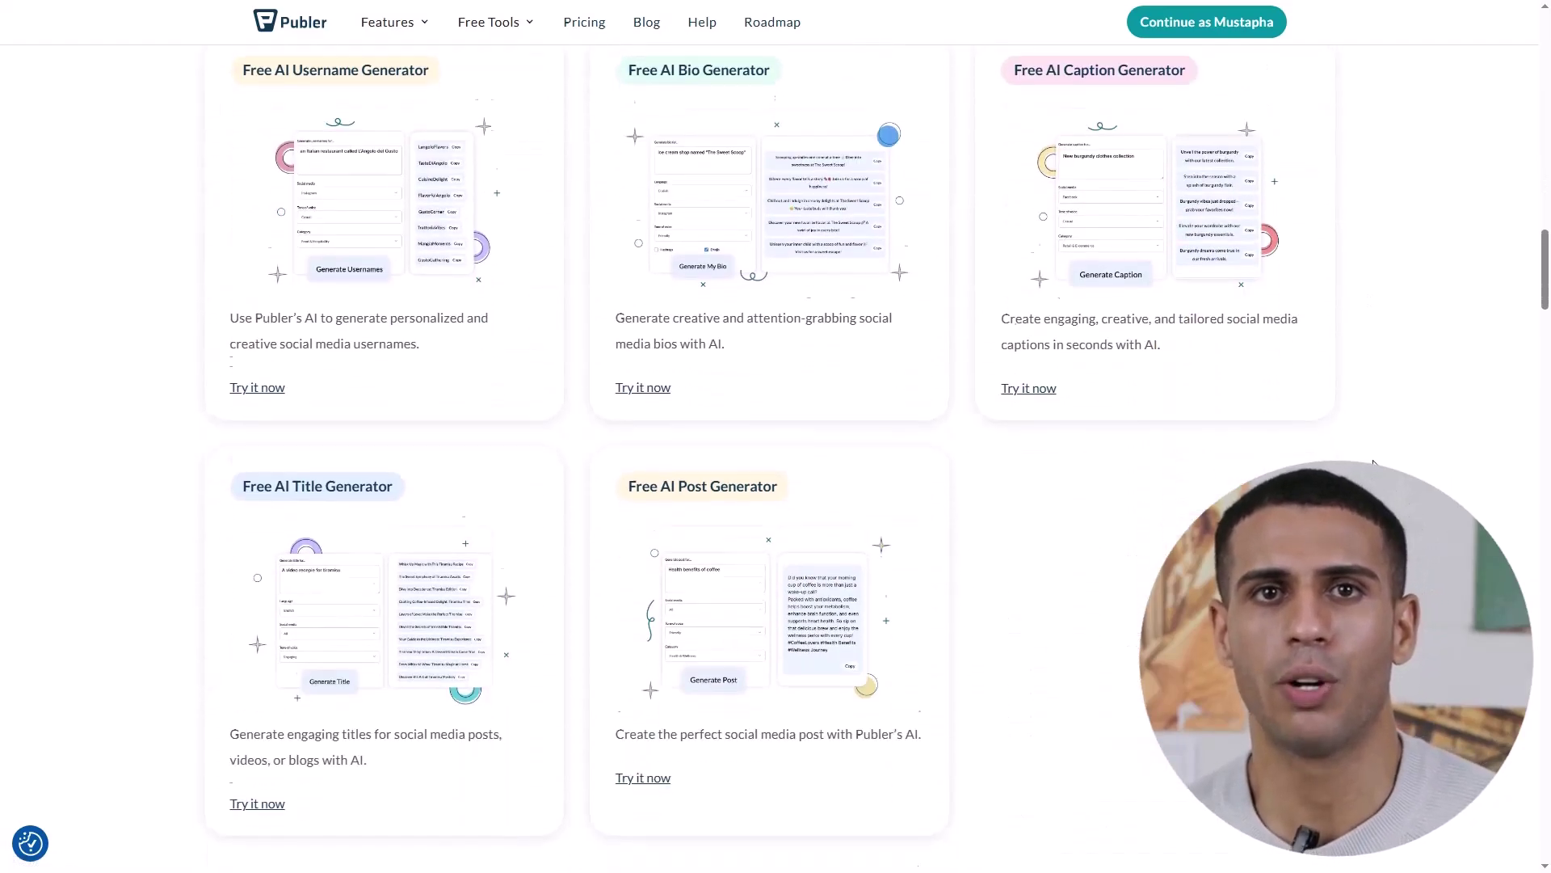
{"action": "scroll", "coordinate": [1373, 462], "scroll_direction": "down", "scroll_amount": 16}
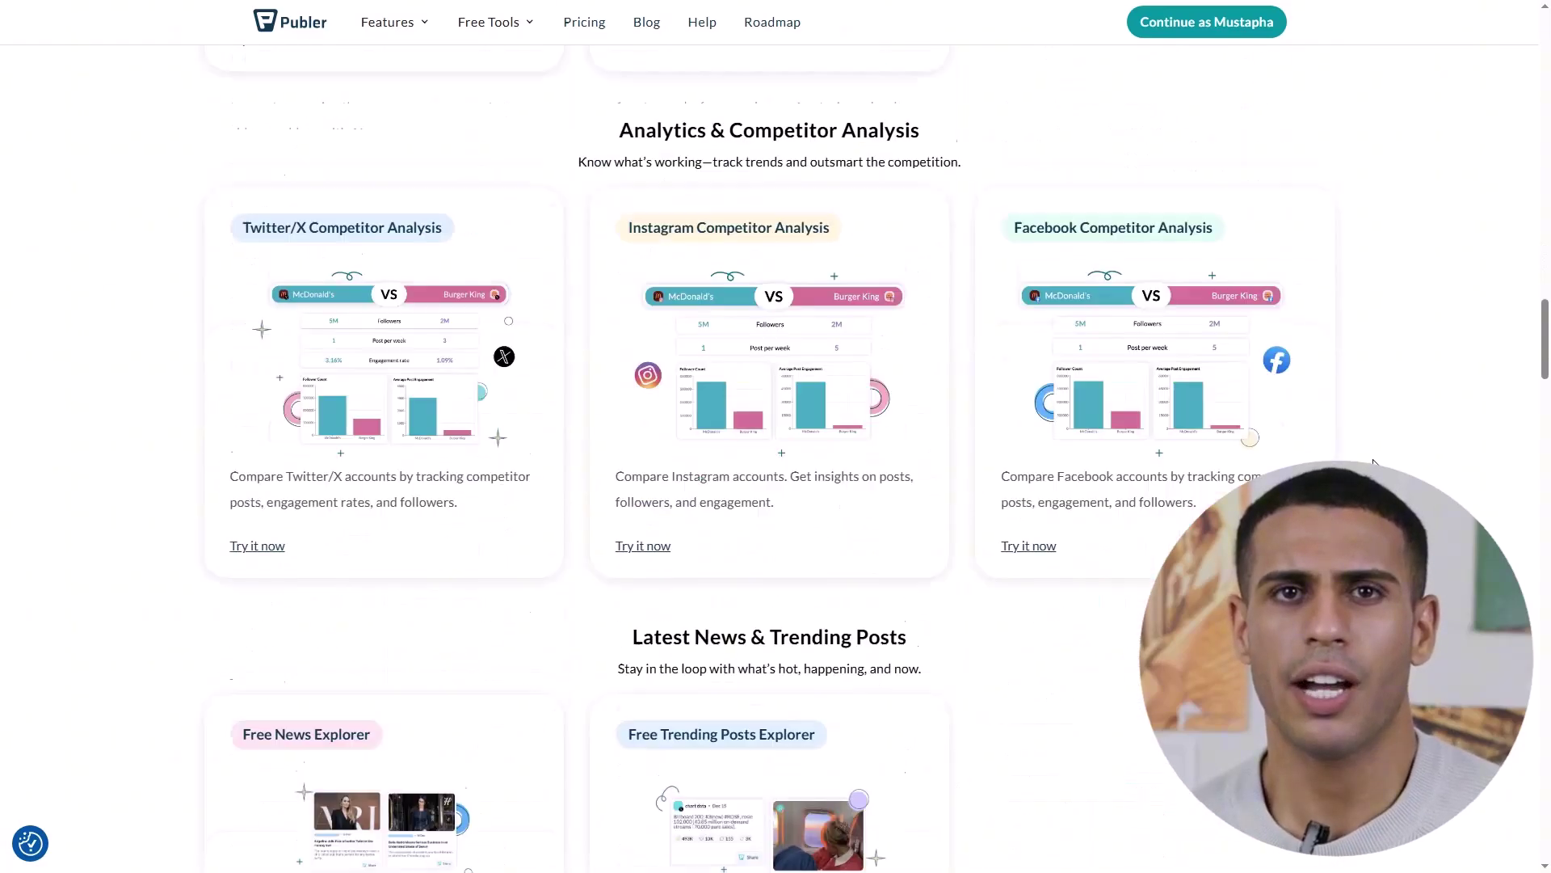
{"action": "scroll", "coordinate": [825, 458], "scroll_direction": "down", "scroll_amount": 8}
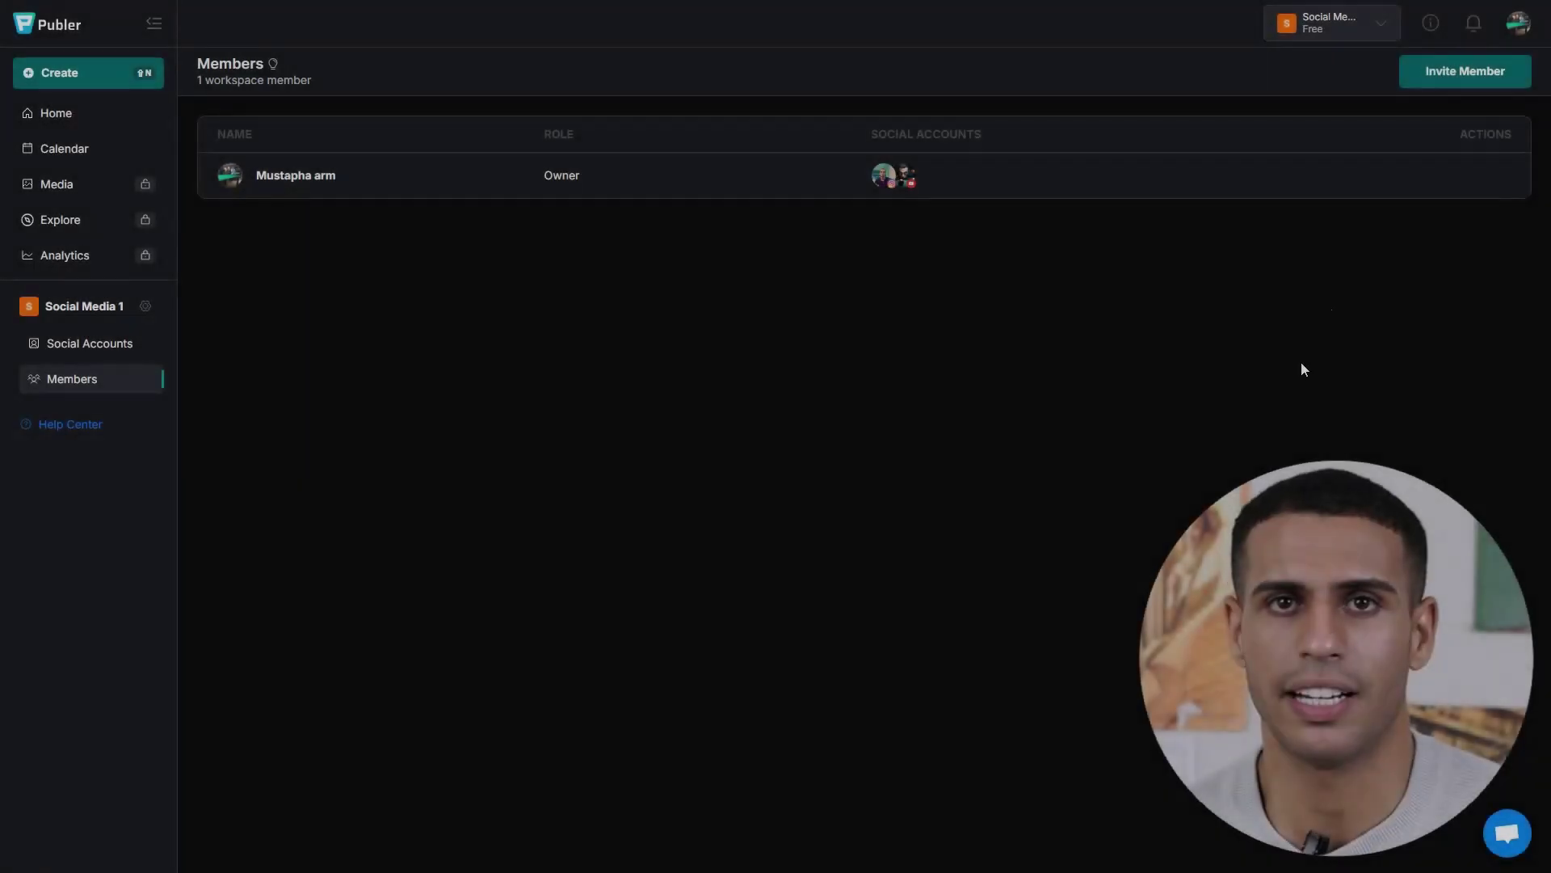
{"action": "left_click", "coordinate": [1523, 32]}
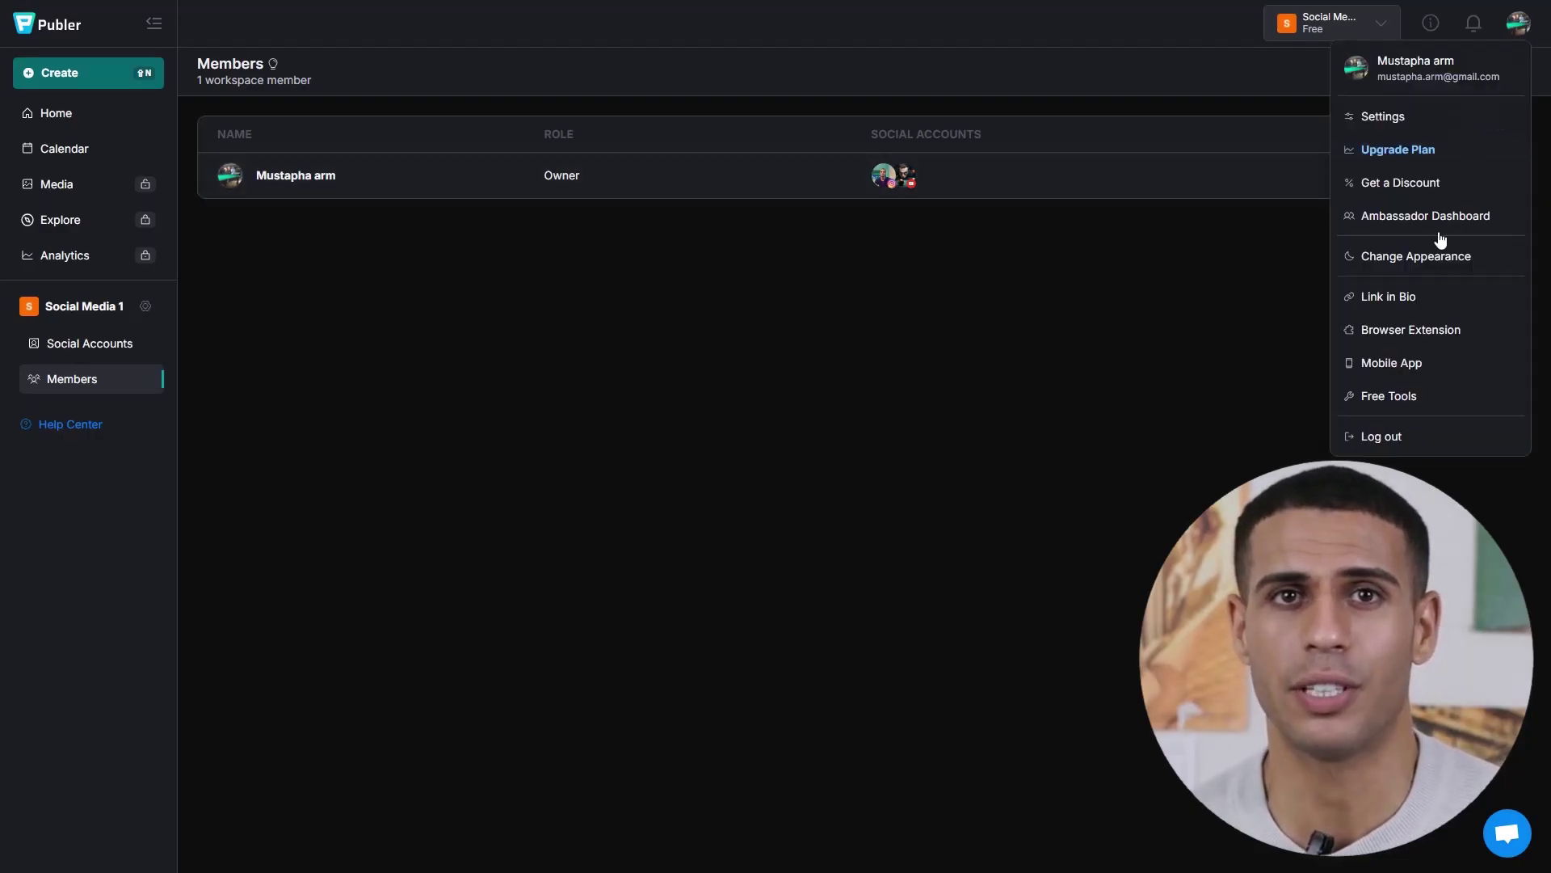
{"action": "left_click", "coordinate": [1344, 318]}
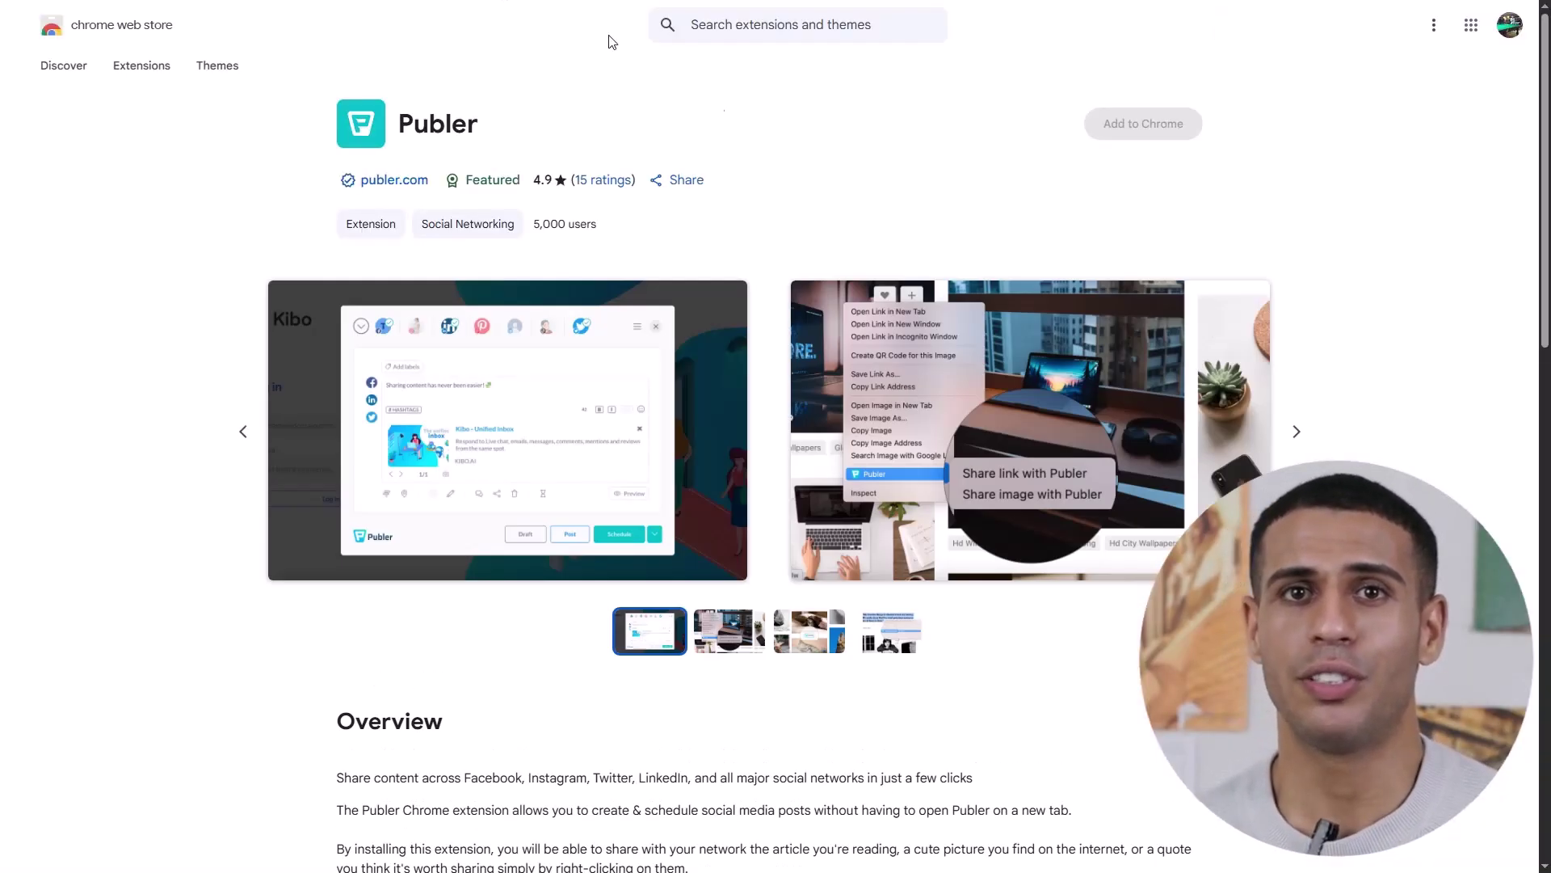
{"action": "scroll", "coordinate": [1385, 278], "scroll_direction": "down", "scroll_amount": 1}
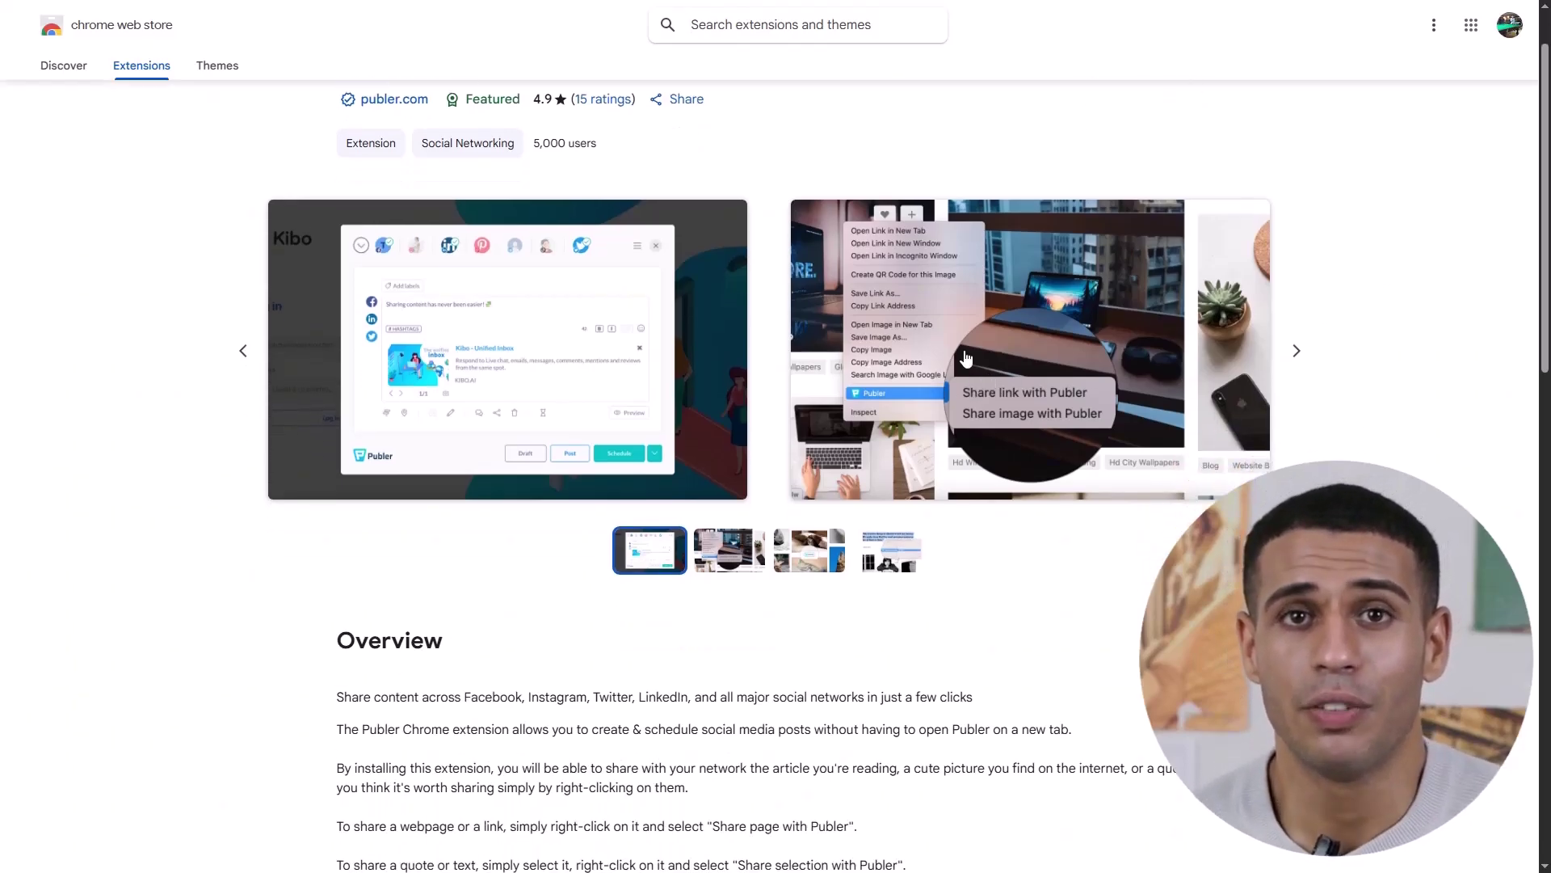
{"action": "left_click", "coordinate": [984, 385]}
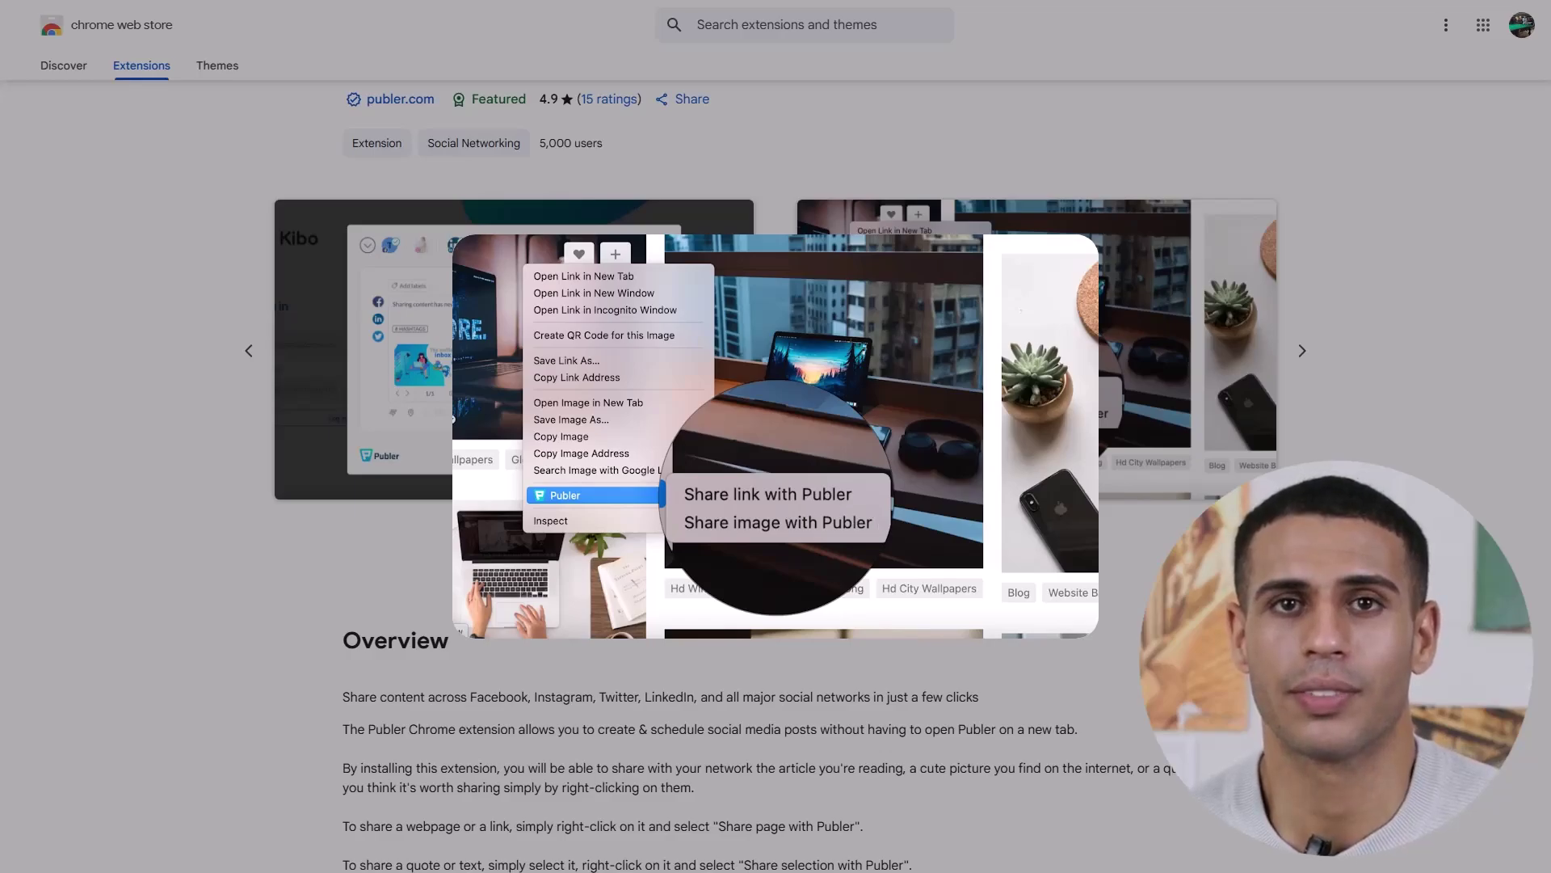
{"action": "key", "text": "Escape"}
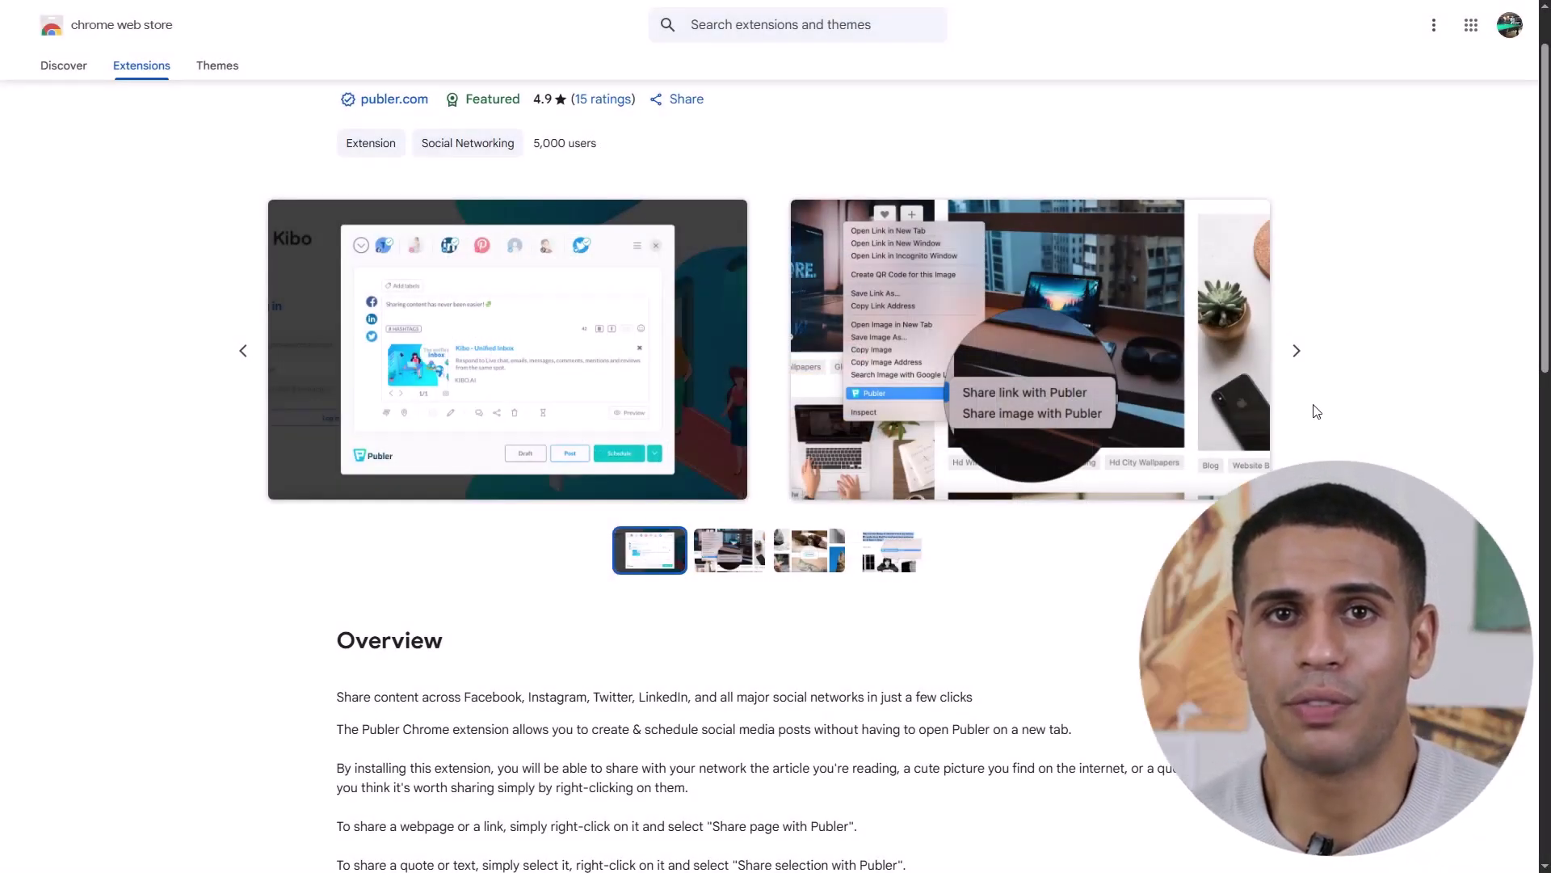
{"action": "scroll", "coordinate": [1315, 410], "scroll_direction": "down", "scroll_amount": 2}
{"action": "scroll", "coordinate": [1316, 410], "scroll_direction": "down", "scroll_amount": 1}
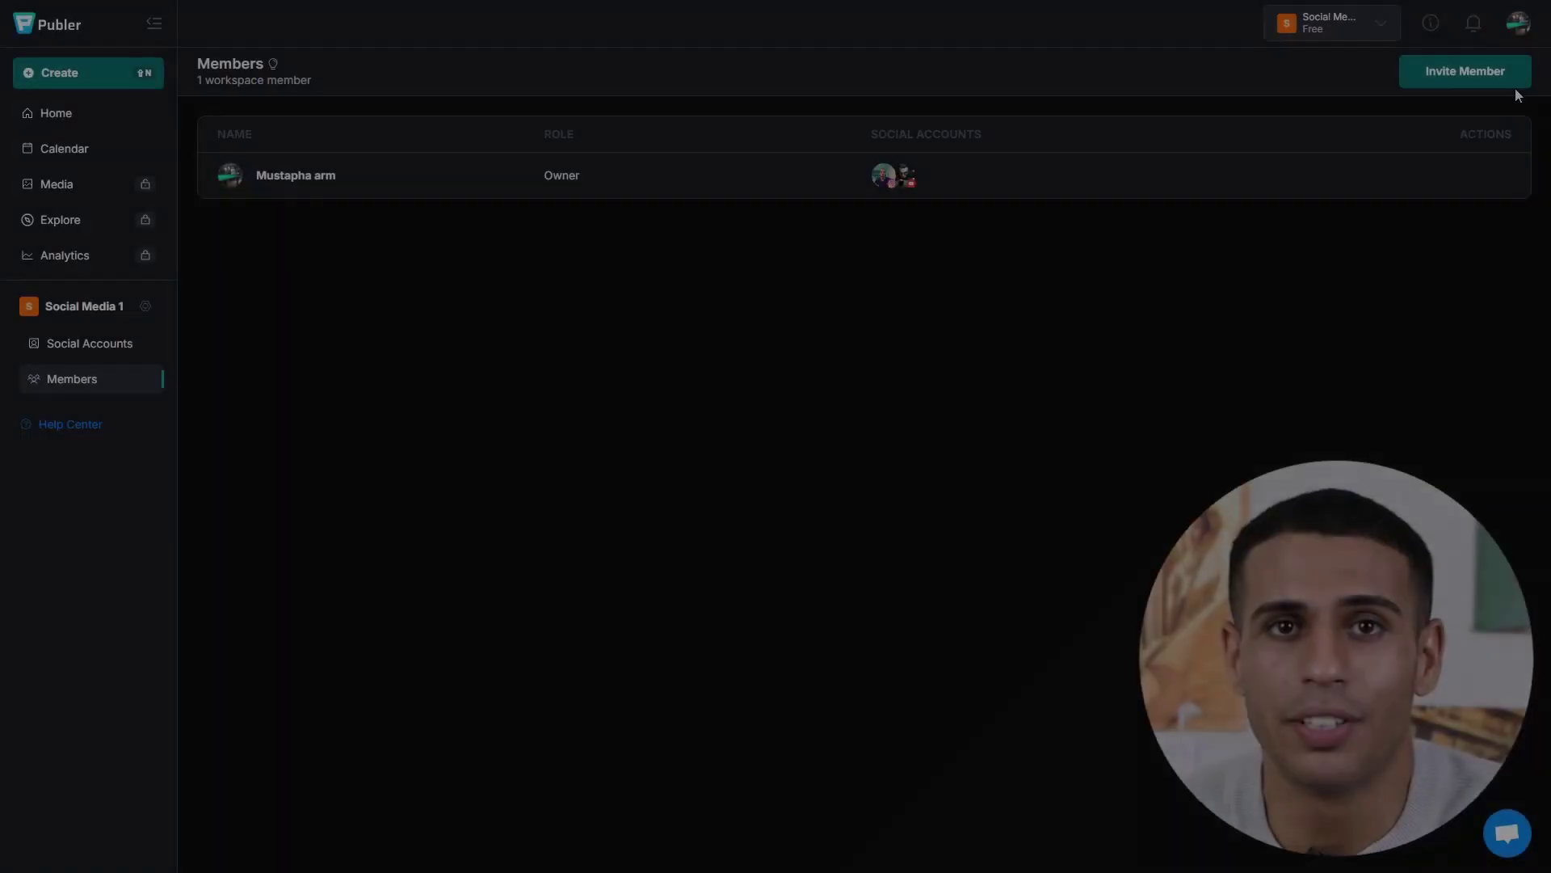
{"action": "left_click", "coordinate": [1518, 22]}
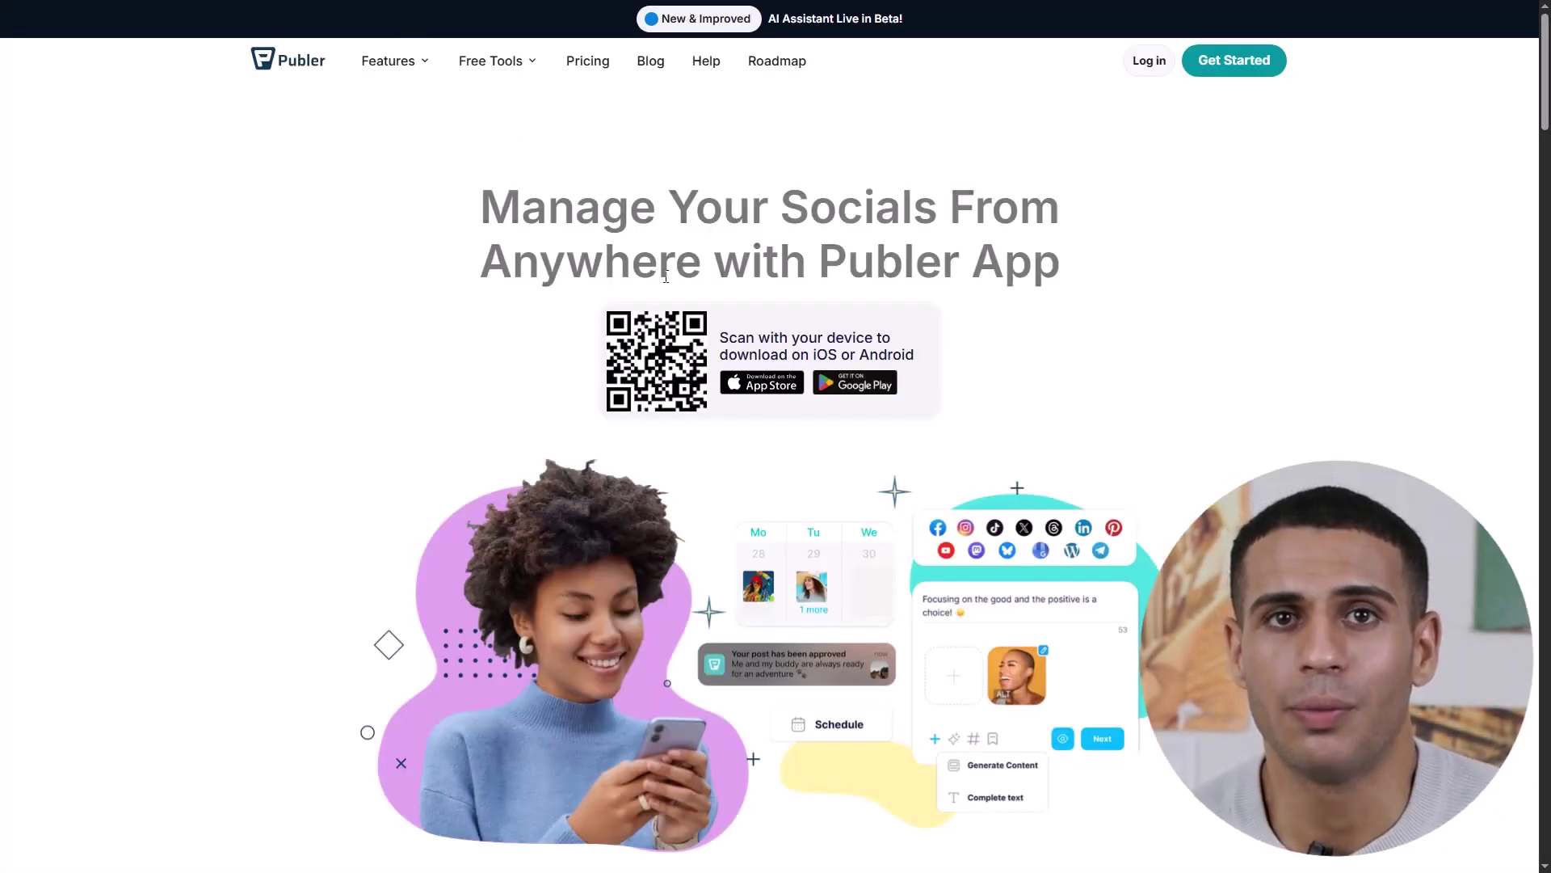
- Scroll down the mobile app page to reasons like Save time, Boost efficiency and Stay ahead easily
{"action": "scroll", "coordinate": [1302, 275], "scroll_direction": "down", "scroll_amount": 1}
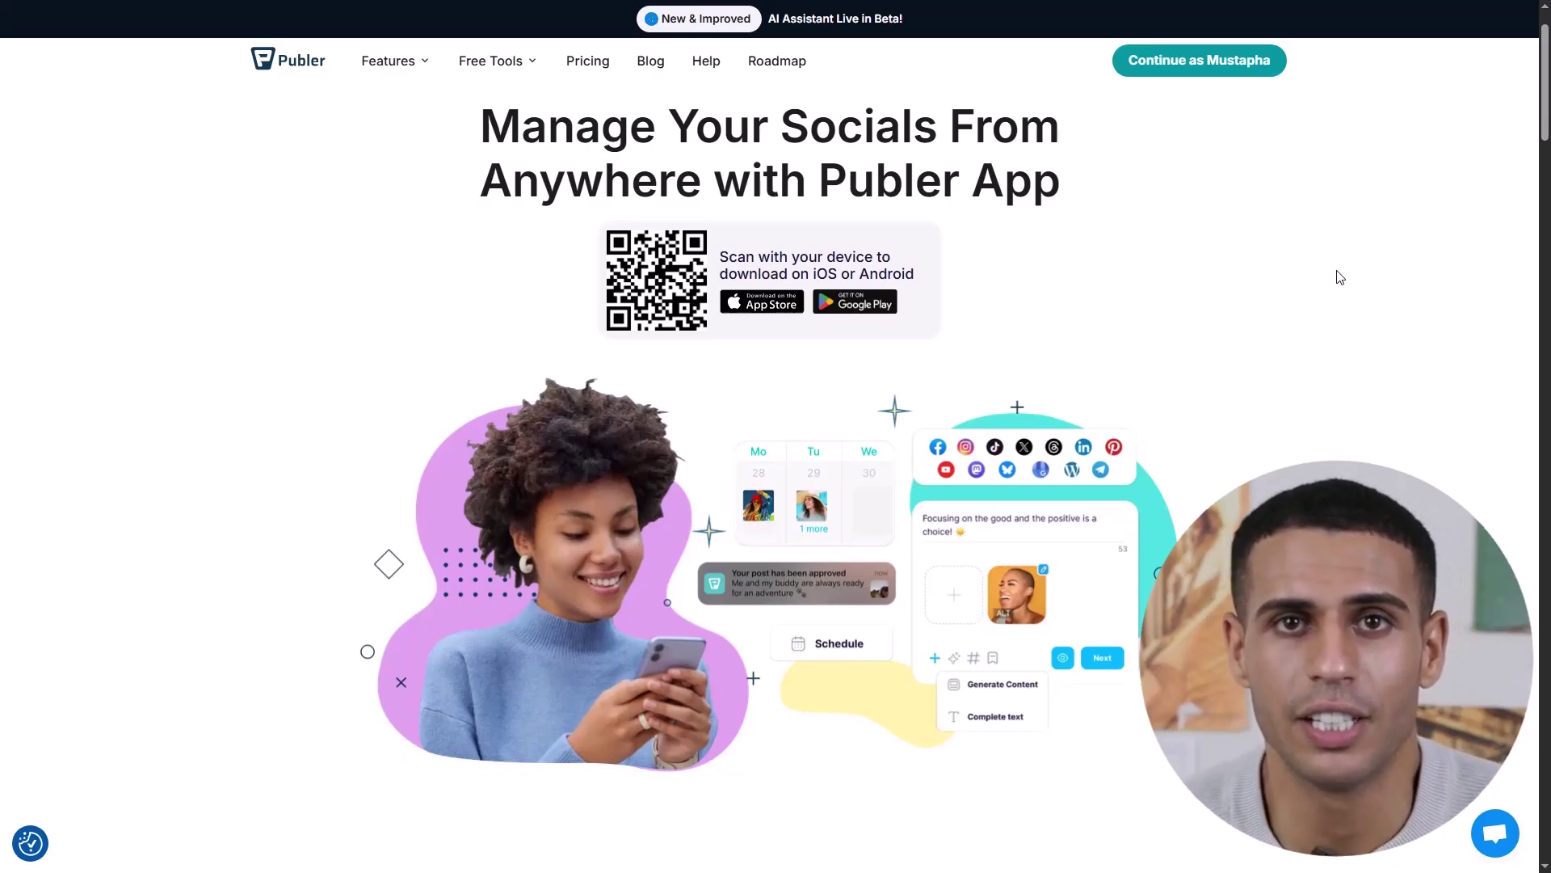
{"action": "scroll", "coordinate": [1340, 277], "scroll_direction": "down", "scroll_amount": 4}
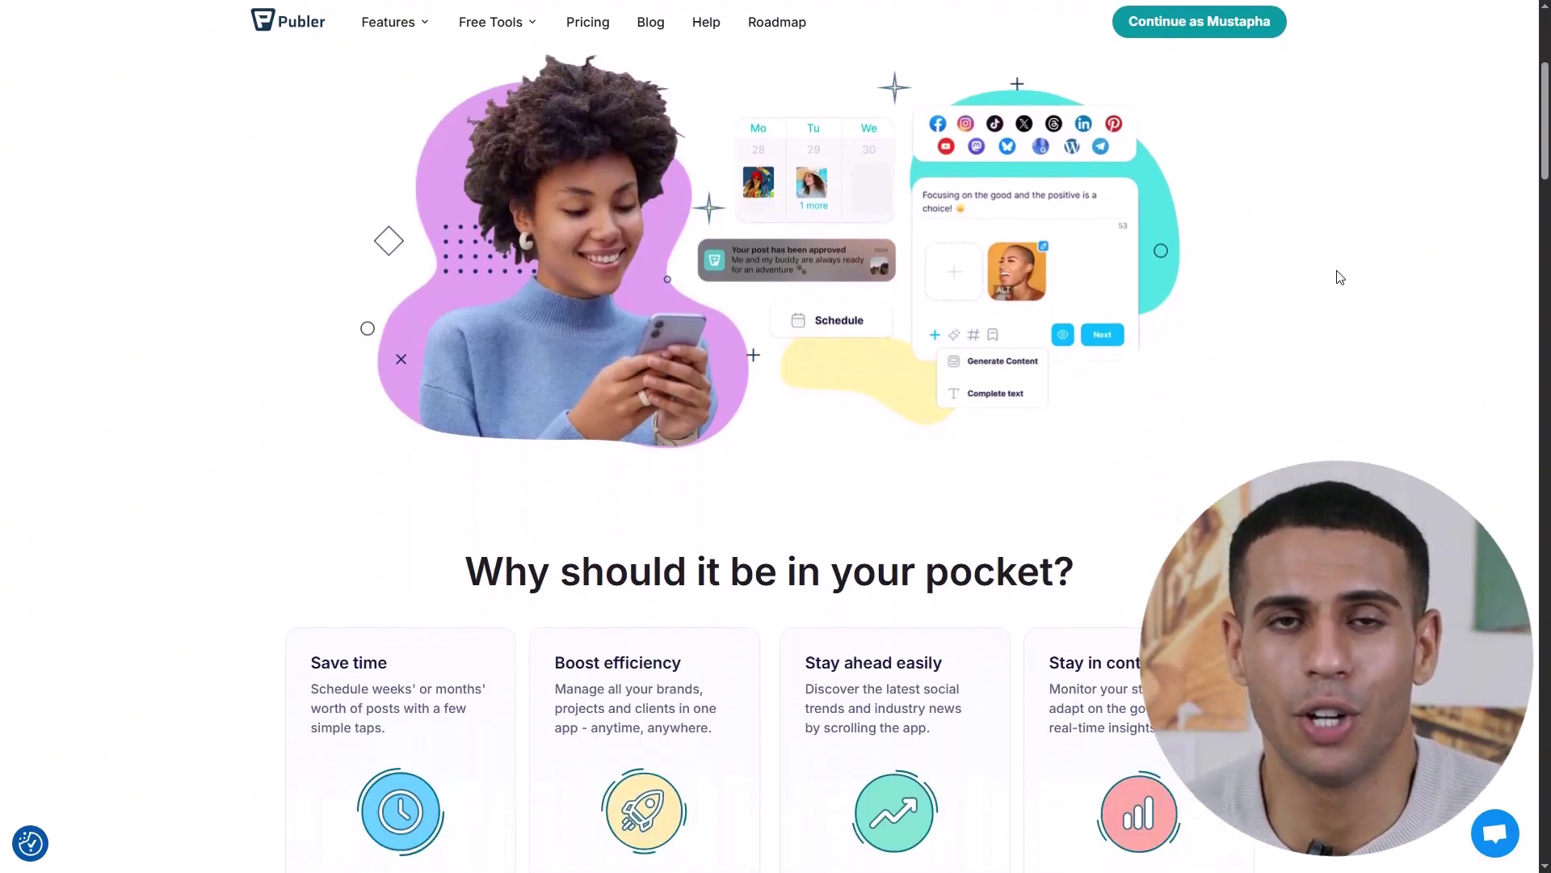
{"action": "scroll", "coordinate": [1340, 277], "scroll_direction": "down", "scroll_amount": 1}
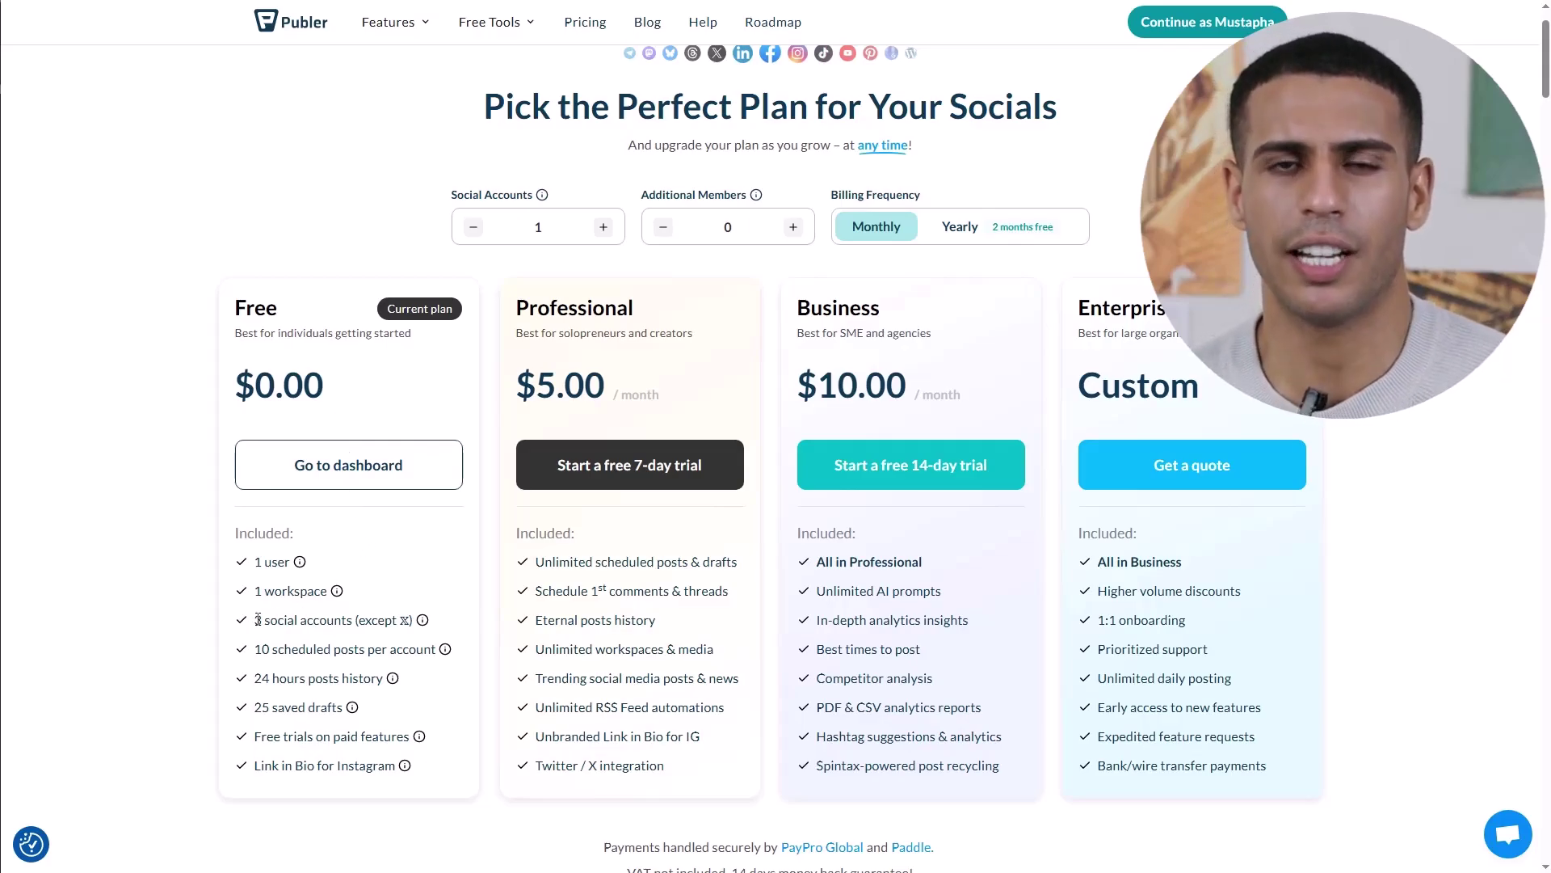
{"action": "left_click_drag", "start_coordinate": [275, 620], "coordinate": [356, 634]}
{"action": "left_click", "coordinate": [301, 649]}
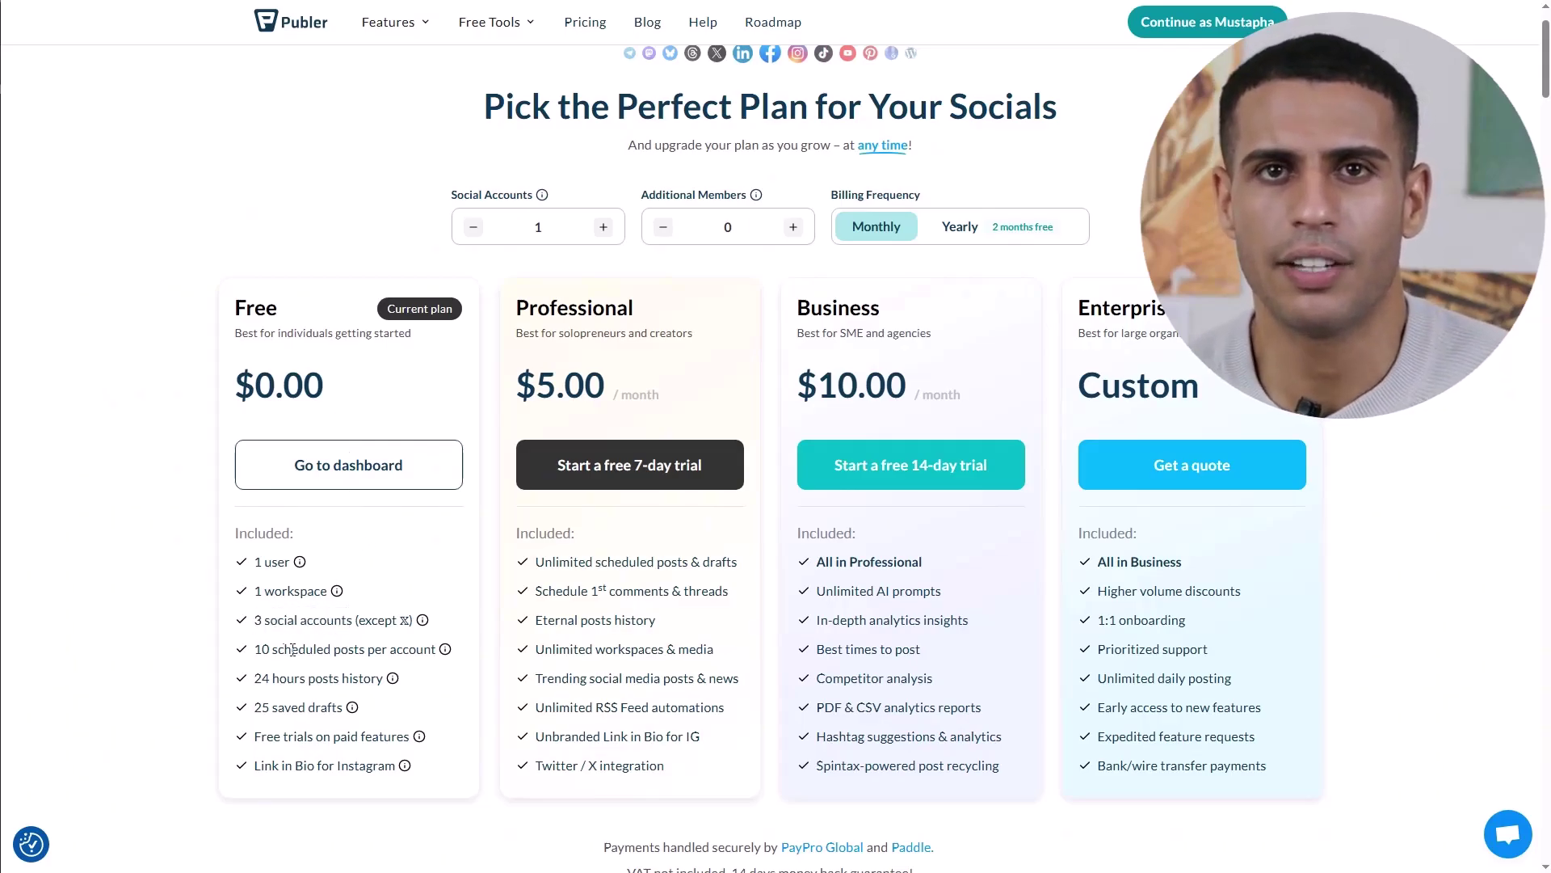
{"action": "left_click_drag", "start_coordinate": [258, 650], "coordinate": [362, 656]}
{"action": "left_click", "coordinate": [327, 661]}
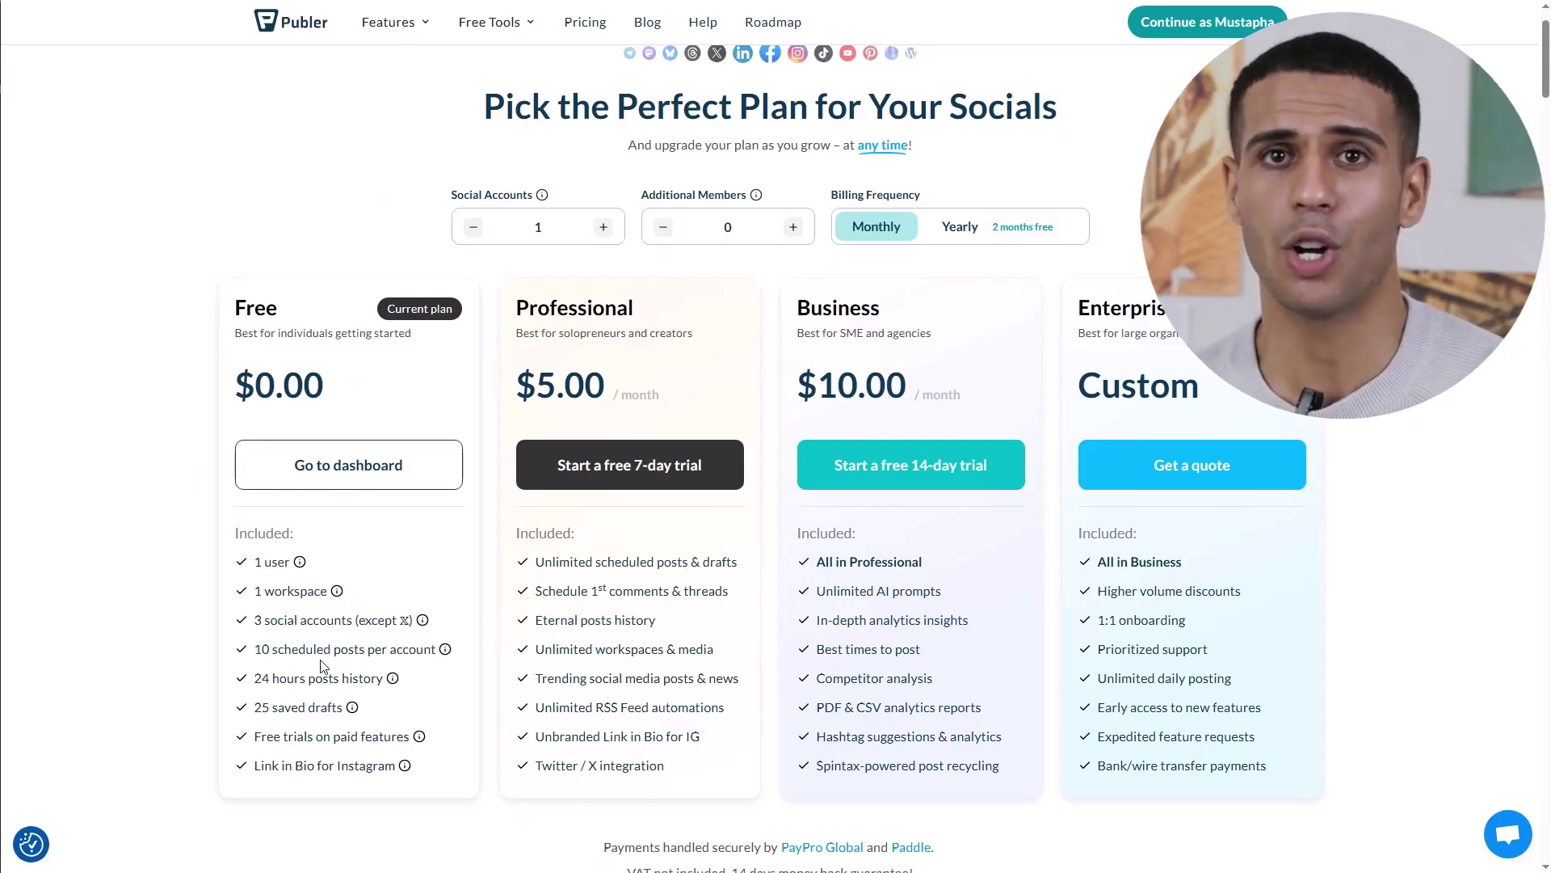
{"action": "left_click_drag", "start_coordinate": [256, 708], "coordinate": [336, 710]}
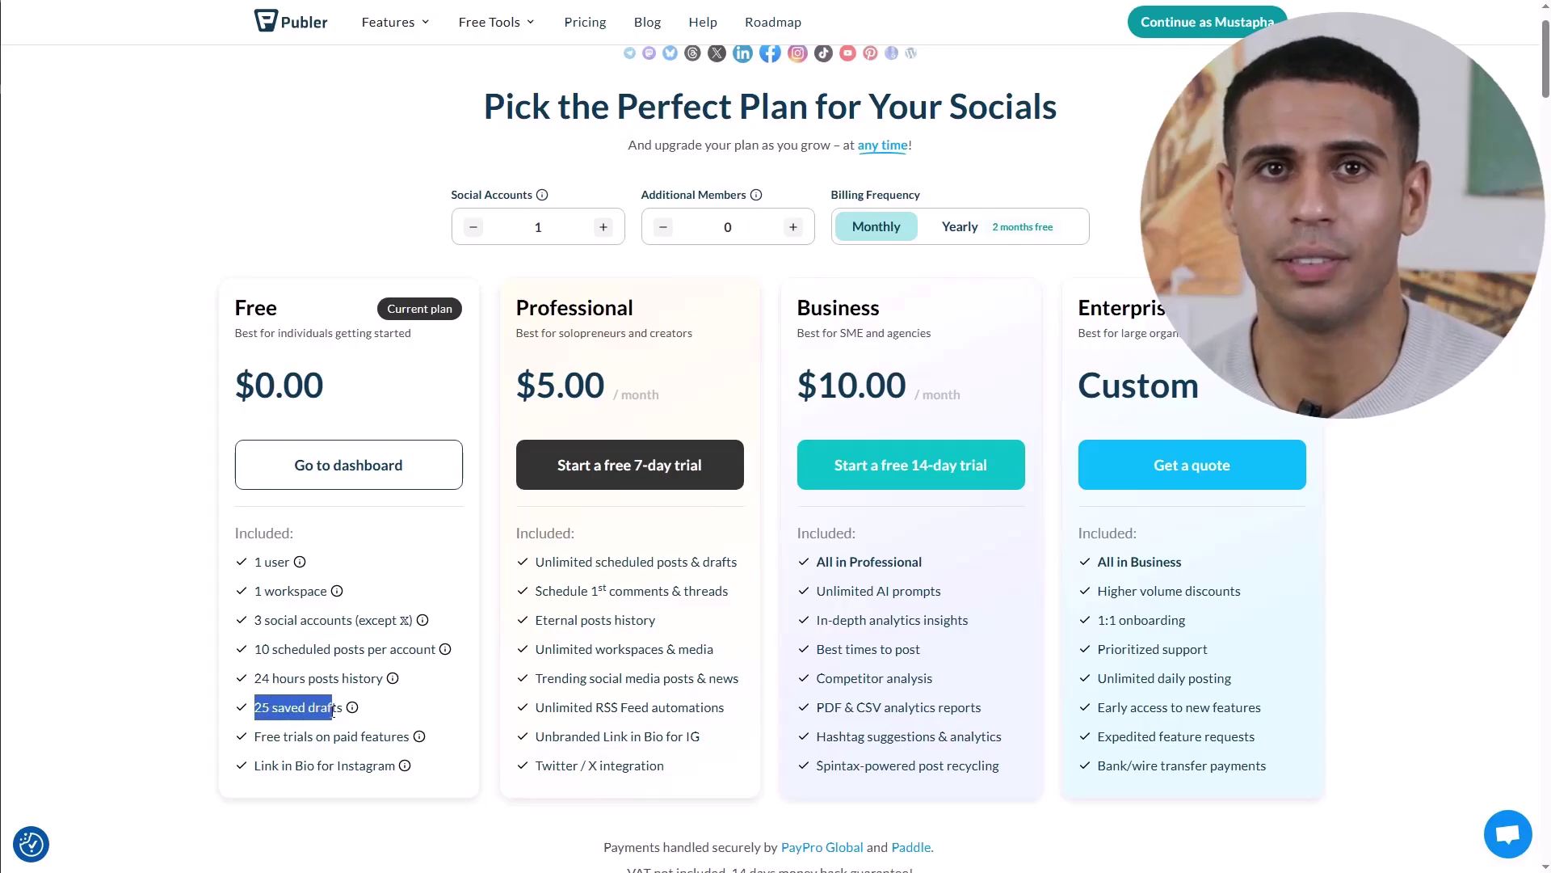
{"action": "left_click", "coordinate": [349, 650]}
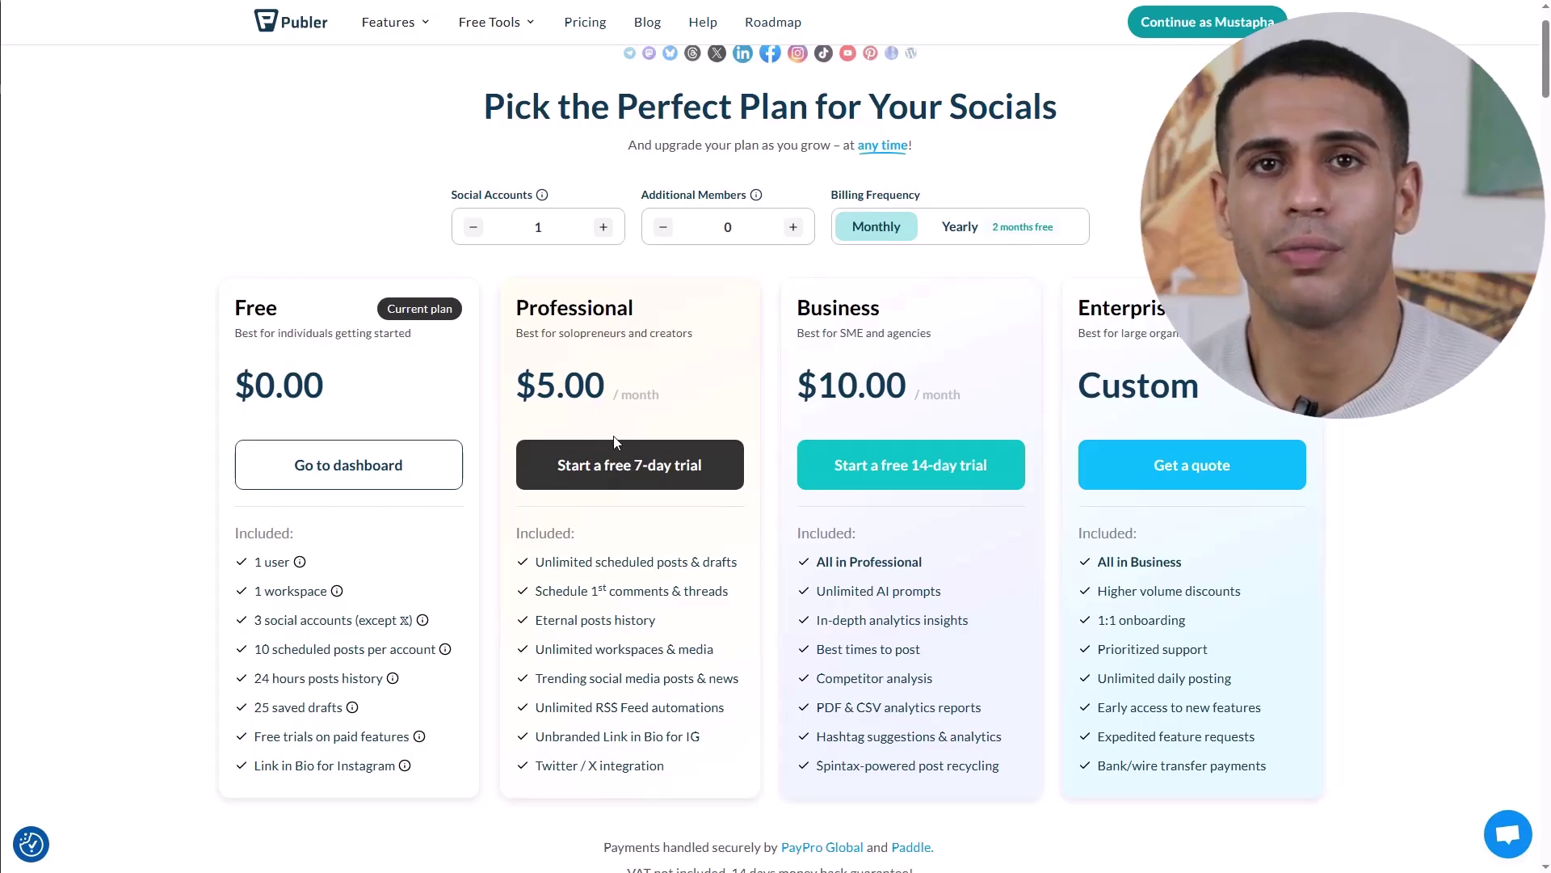
{"action": "left_click_drag", "start_coordinate": [536, 563], "coordinate": [702, 563]}
{"action": "left_click", "coordinate": [649, 593]}
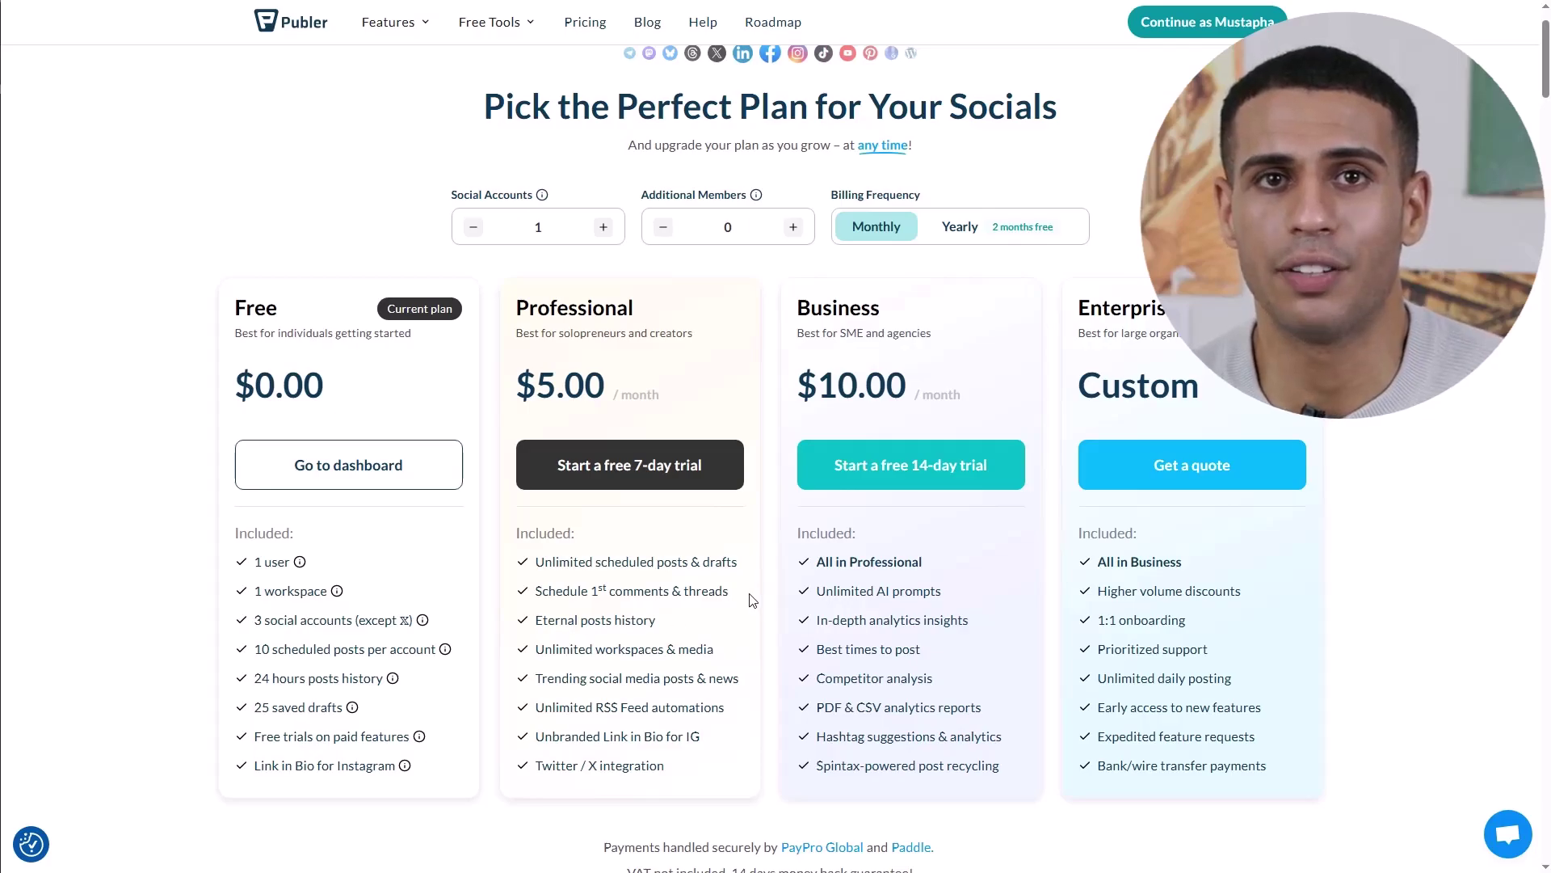
{"action": "left_click", "coordinate": [602, 227]}
{"action": "left_click", "coordinate": [474, 227]}
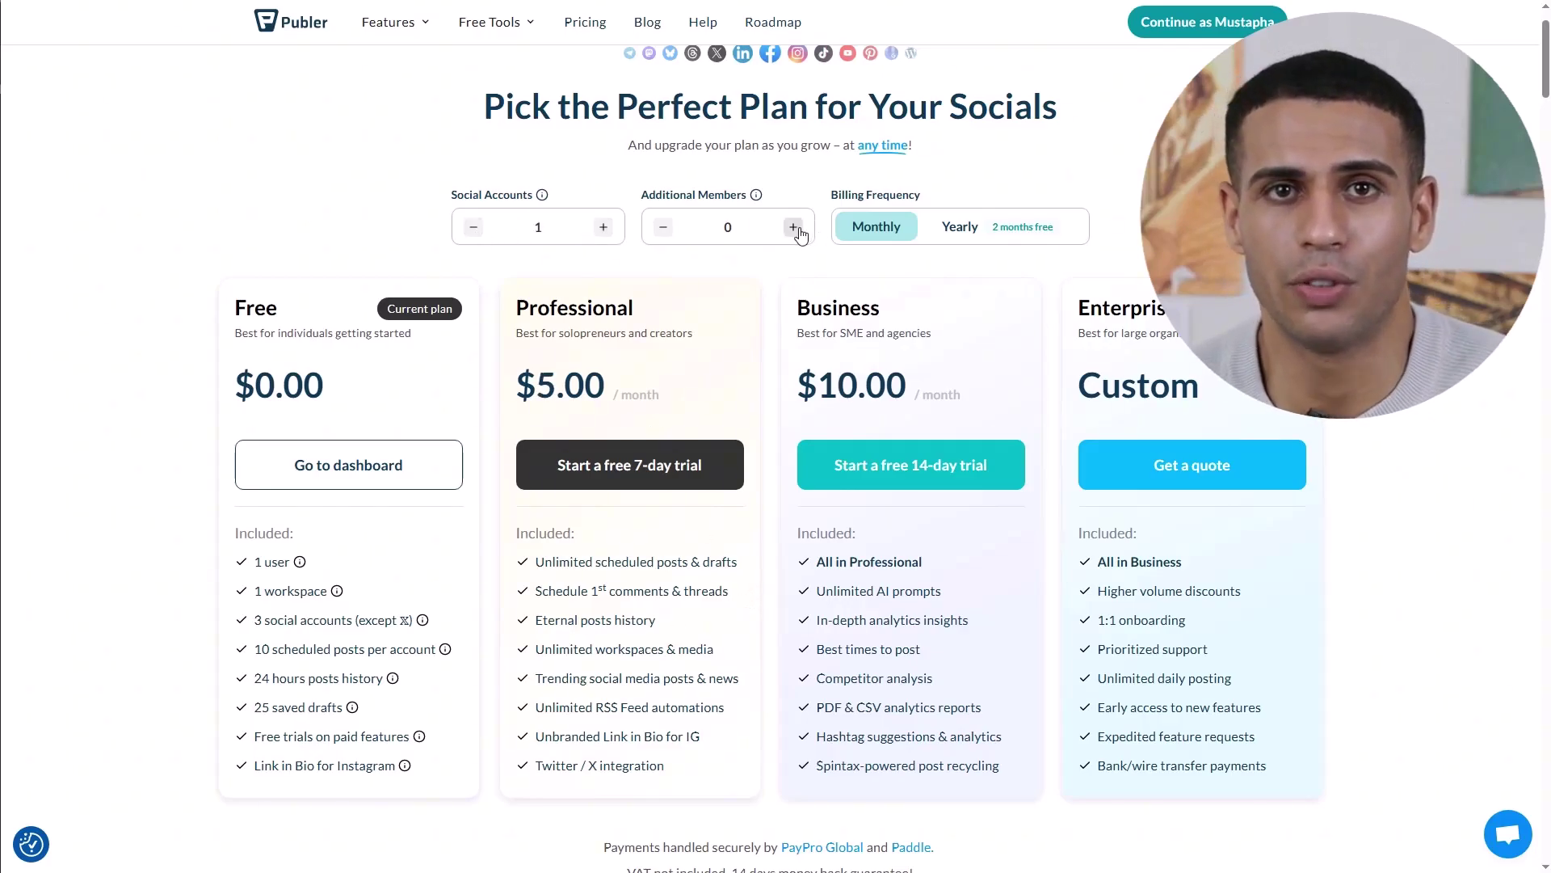
{"action": "left_click", "coordinate": [794, 227]}
{"action": "left_click", "coordinate": [662, 227]}
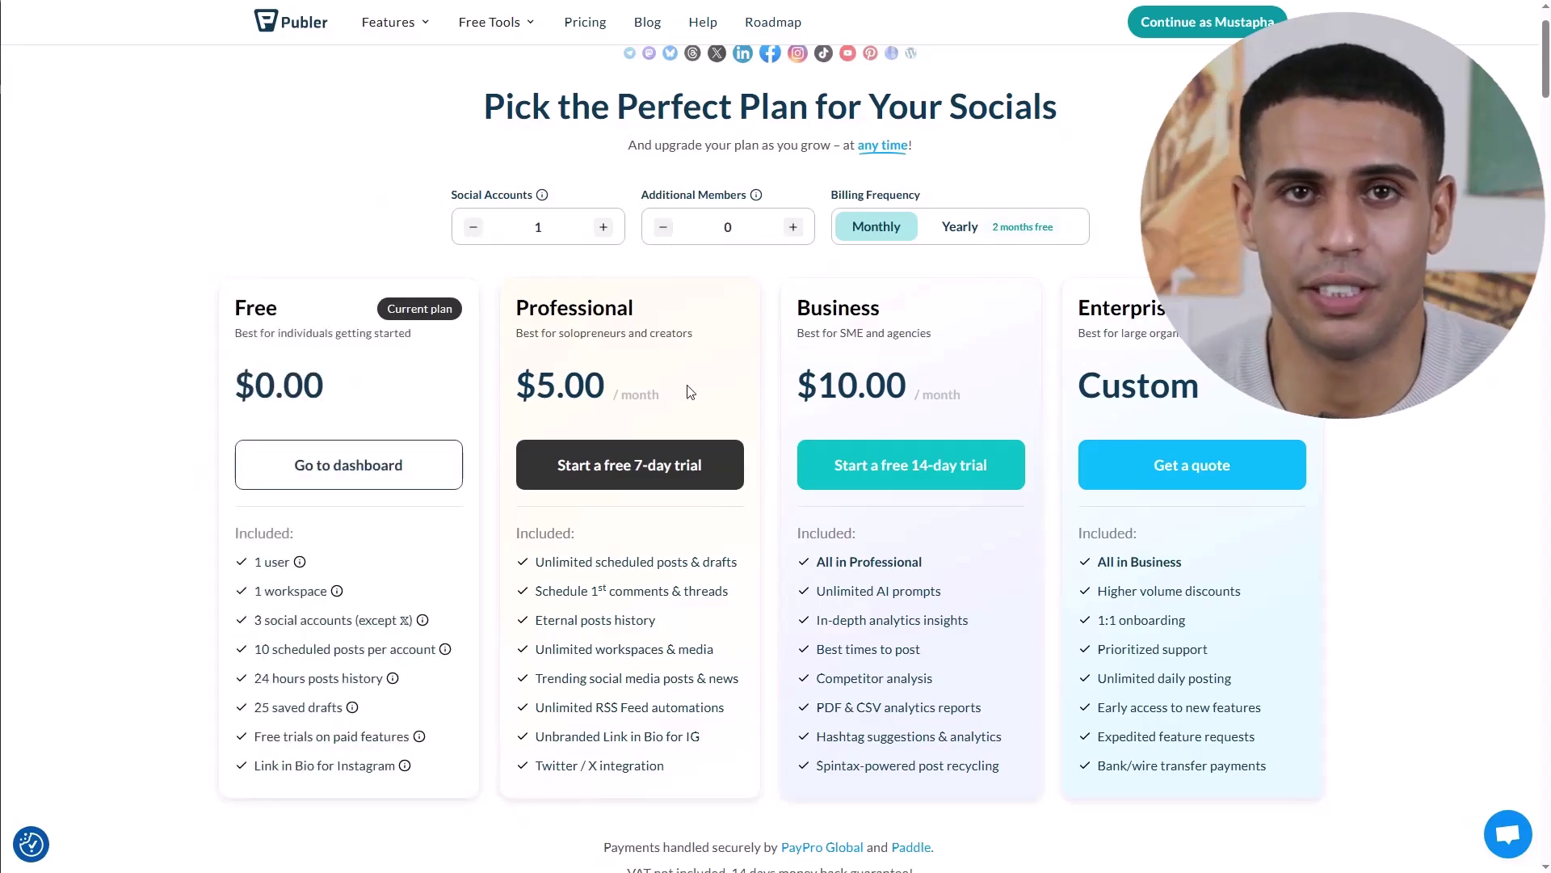